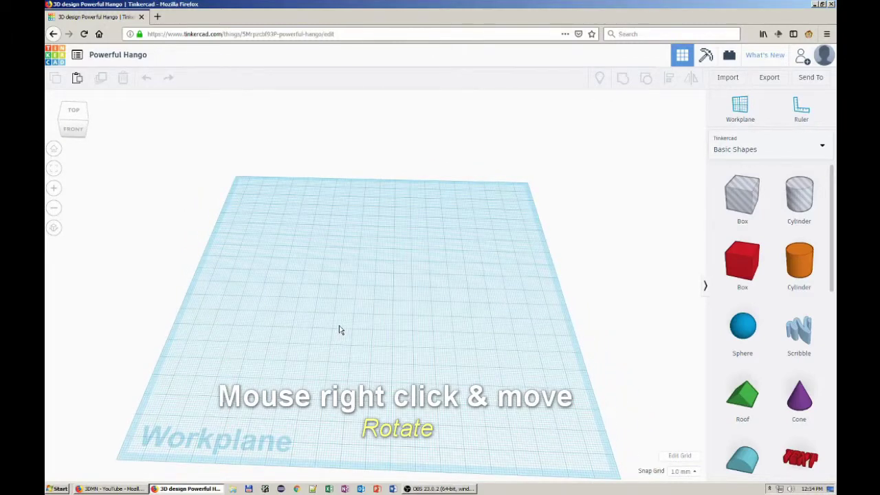
# Place a ruler on the workplane near its front-left corner, just above the Workplane label.
pyautogui.moveTo(339, 329)
pyautogui.mouseDown(button='middle')
pyautogui.moveTo(339, 179)
pyautogui.moveTo(336, 338)
pyautogui.mouseUp(button='middle')
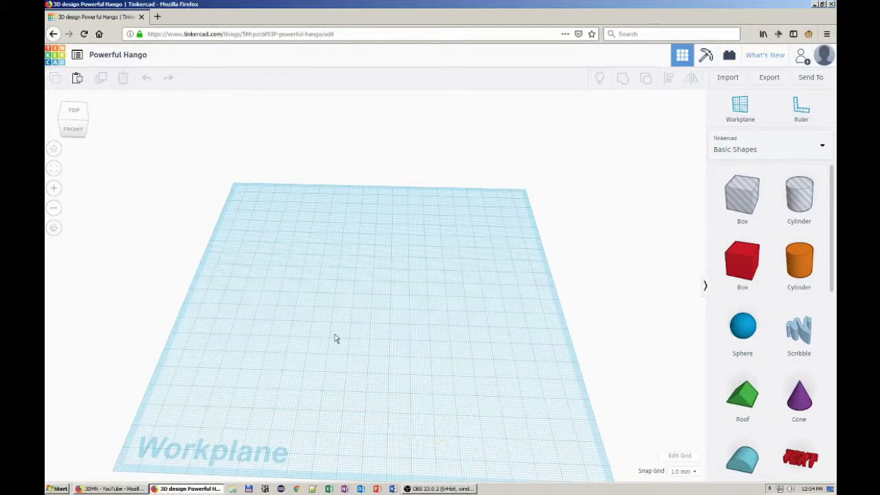
pyautogui.moveTo(387, 351); pyautogui.dragTo(385, 327, button='right')
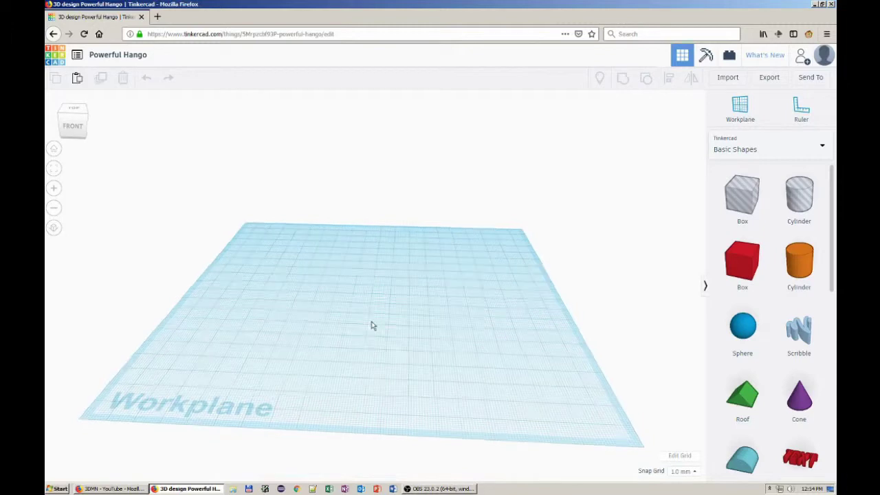
pyautogui.moveTo(367, 322); pyautogui.dragTo(386, 343, button='right')
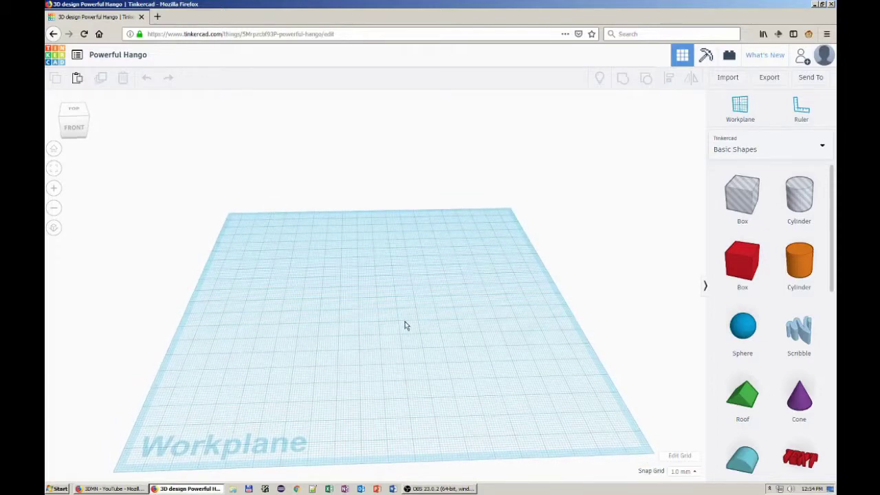
pyautogui.click(799, 110)
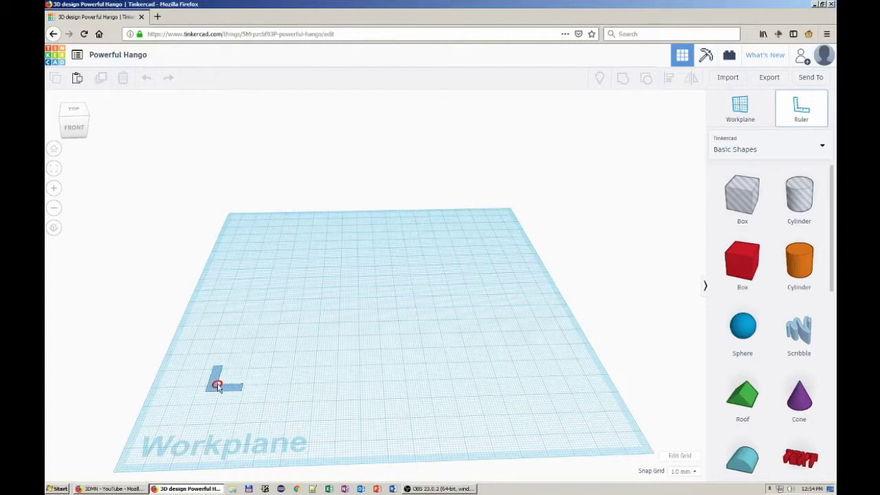
pyautogui.click(220, 385)
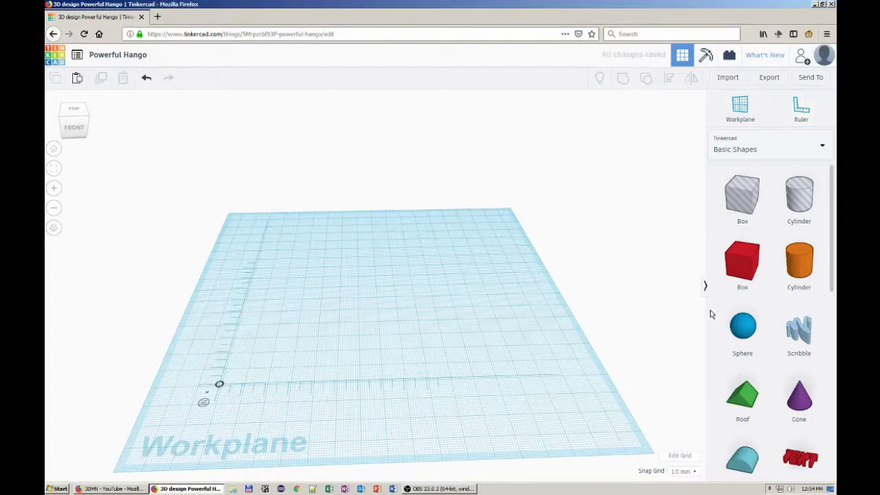
# Place a solid box near the middle of the workplane and a 25 mm tall cylinder to its front right.
pyautogui.moveTo(747, 265); pyautogui.dragTo(384, 305)
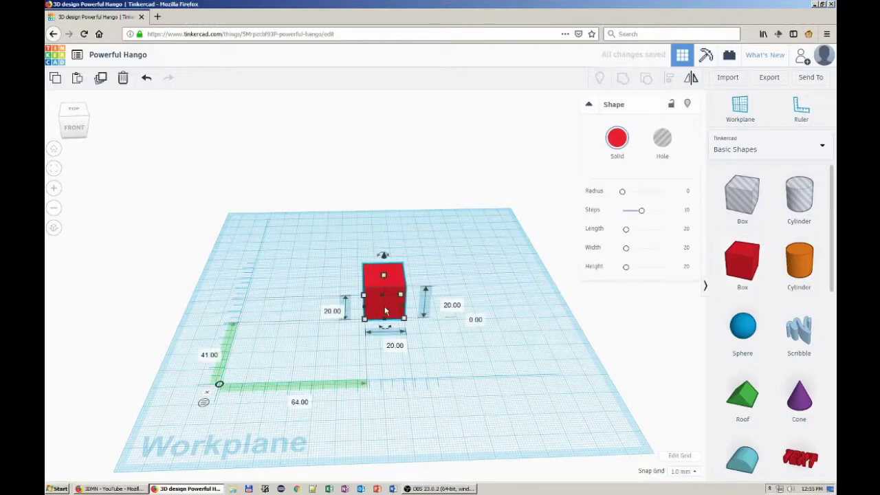
pyautogui.moveTo(795, 269); pyautogui.dragTo(519, 317)
pyautogui.click(583, 330)
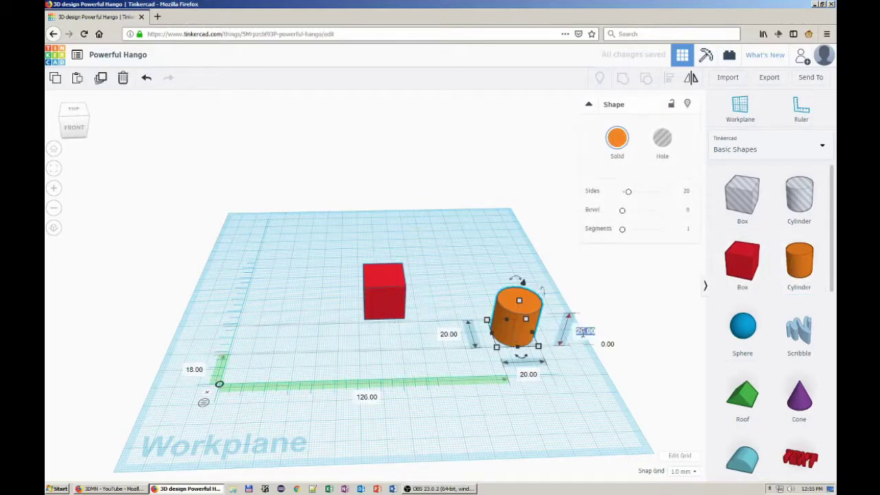
pyautogui.write('25')
pyautogui.press('Return')
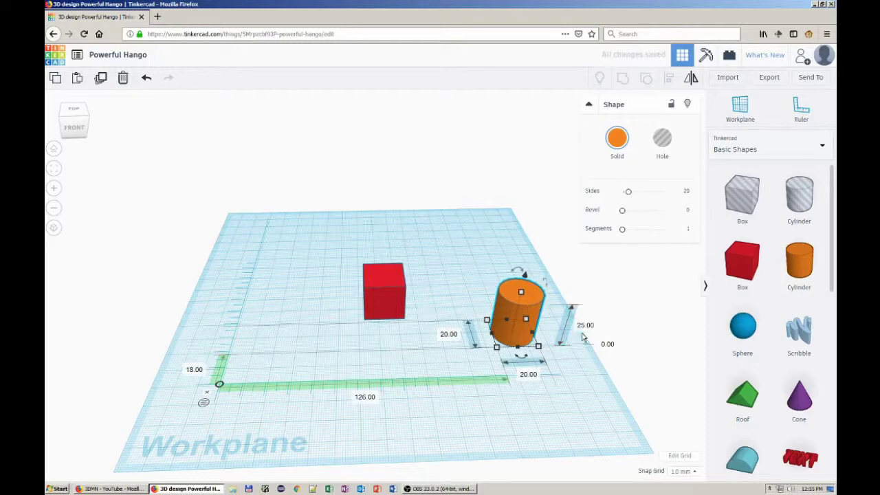
# Turn the cylinder into a hole and set its length and width to 10 mm each.
pyautogui.click(662, 138)
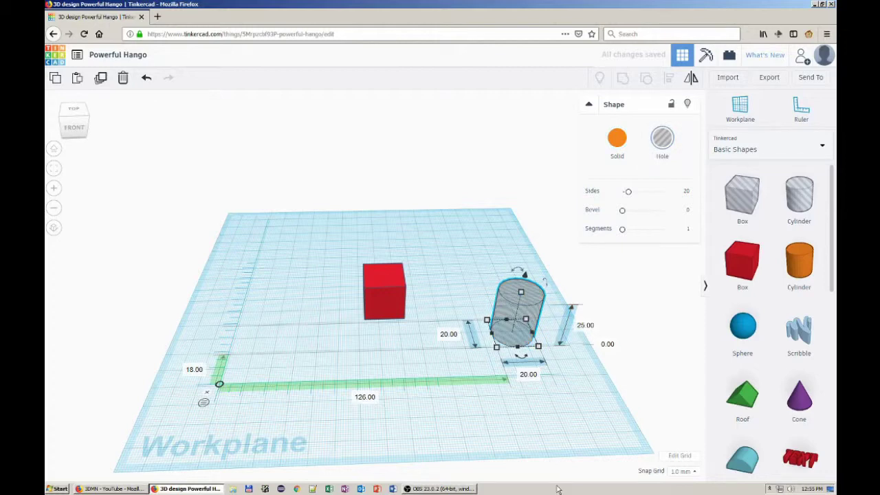
pyautogui.click(449, 335)
pyautogui.write('10')
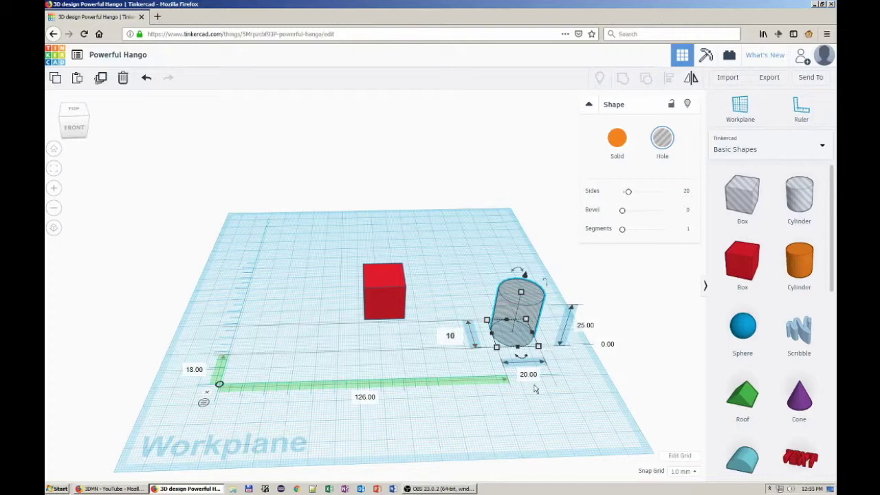
pyautogui.press('Tab')
pyautogui.write('10')
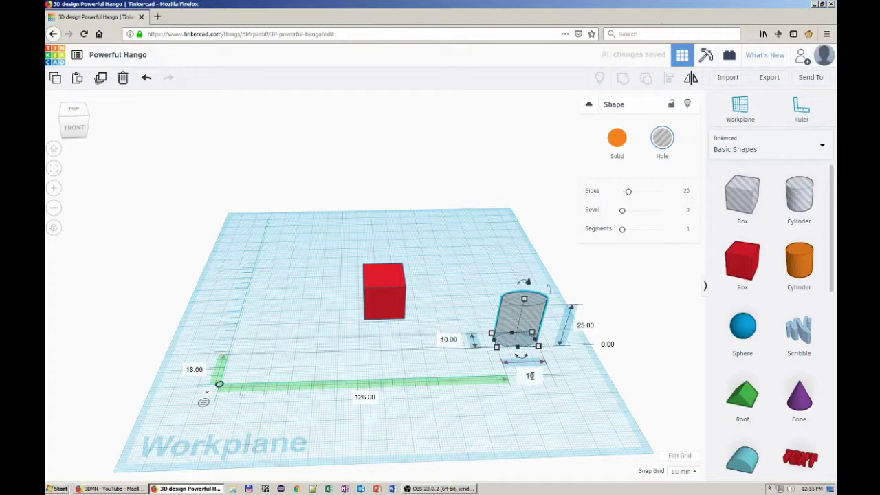
pyautogui.press('Return')
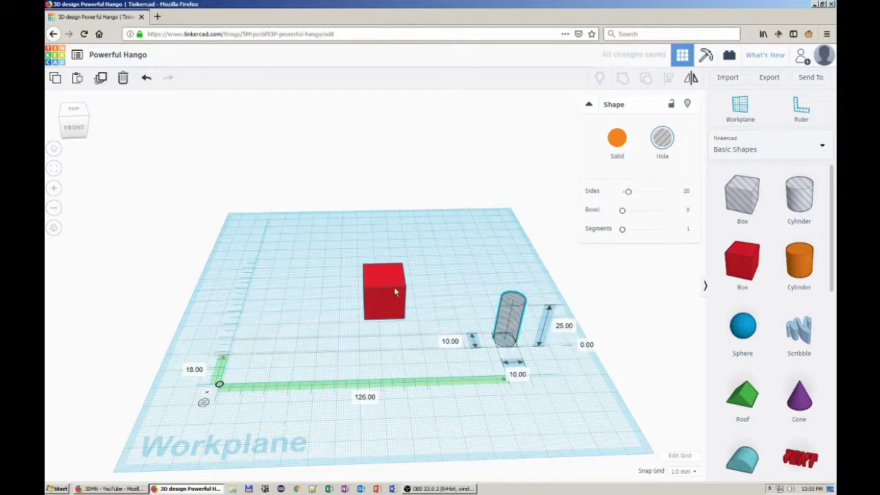
# Switch the ruler to midpoint measuring with the red box selected.
pyautogui.click(394, 292)
pyautogui.click(511, 322)
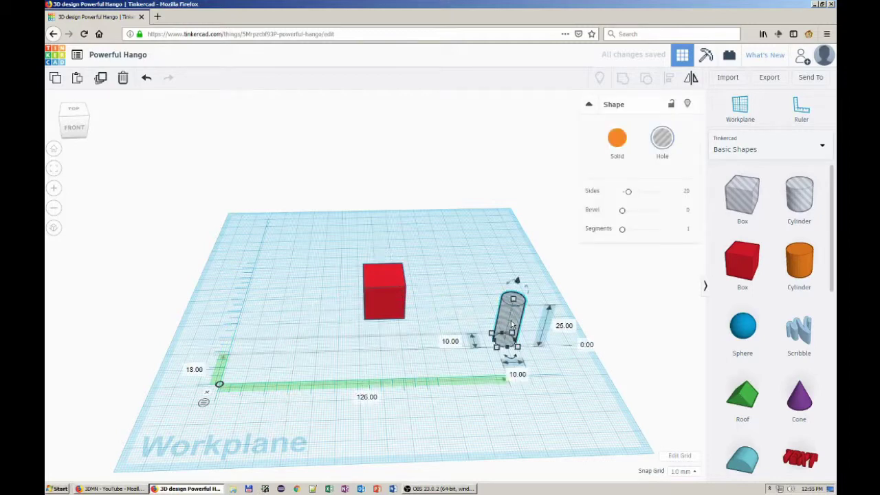
pyautogui.click(381, 302)
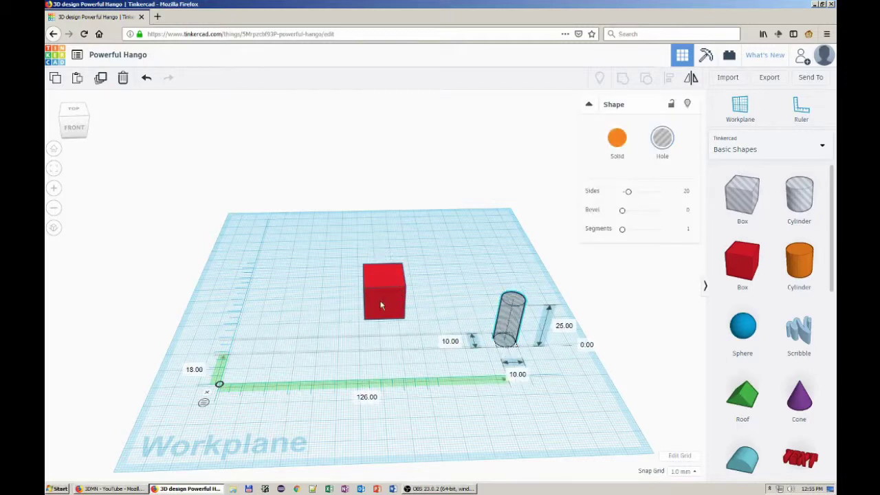
pyautogui.click(204, 404)
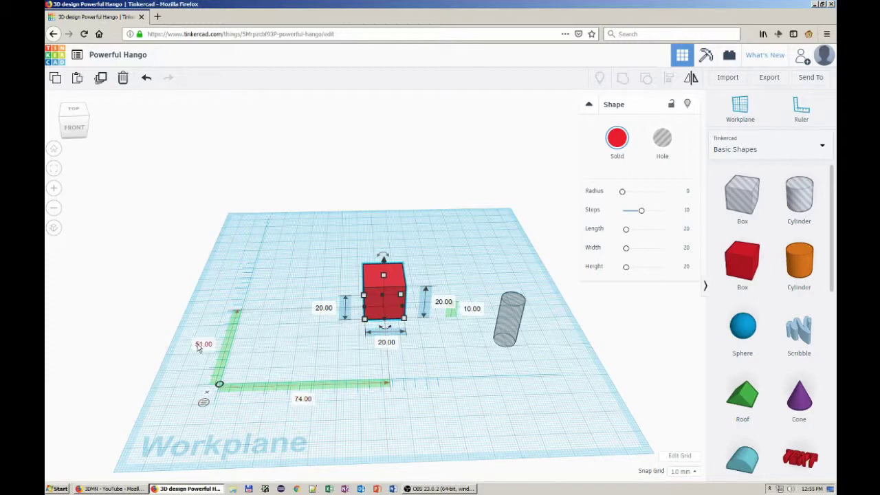
# Center the cylinder hole in the box by setting its ruler distances to 74 mm across and 51 mm deep.
pyautogui.click(496, 335)
pyautogui.click(374, 398)
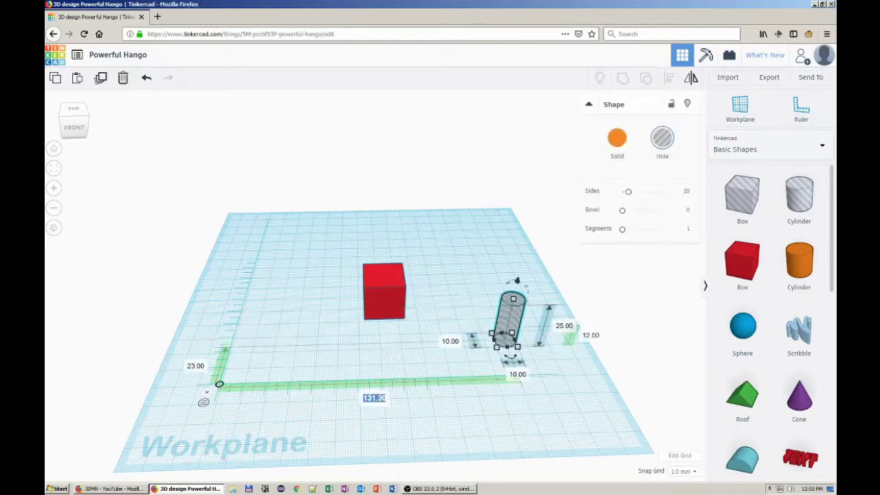
pyautogui.write('74')
pyautogui.press('Return')
pyautogui.click(196, 366)
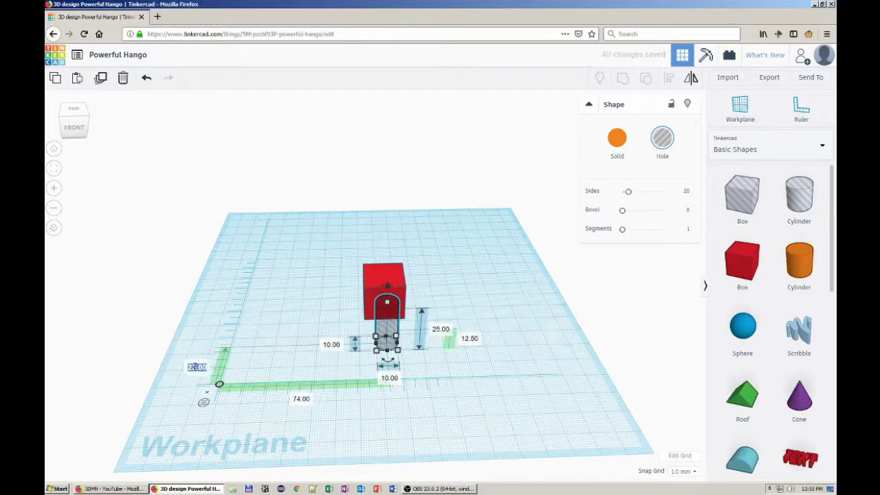
pyautogui.write('51')
pyautogui.press('Return')
# Try resizing the red box to 40 mm by 40 mm with the ruler in midpoint mode.
pyautogui.moveTo(444, 375); pyautogui.dragTo(446, 418, button='right')
pyautogui.scroll(4, 441, 387)
pyautogui.moveTo(440, 387)
pyautogui.mouseDown(button='right')
pyautogui.moveTo(463, 433)
pyautogui.moveTo(513, 354)
pyautogui.moveTo(402, 337)
pyautogui.moveTo(379, 353)
pyautogui.moveTo(314, 363)
pyautogui.moveTo(294, 425)
pyautogui.moveTo(310, 385)
pyautogui.moveTo(443, 379)
pyautogui.moveTo(422, 393)
pyautogui.moveTo(428, 381)
pyautogui.moveTo(428, 390)
pyautogui.mouseUp(button='right')
pyautogui.scroll(-5, 443, 381)
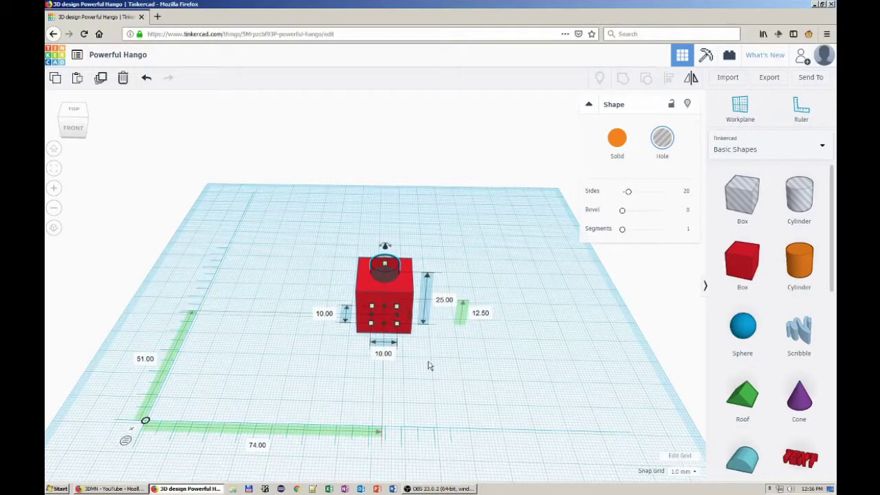
pyautogui.moveTo(428, 366); pyautogui.dragTo(406, 290, button='right')
pyautogui.click(406, 288)
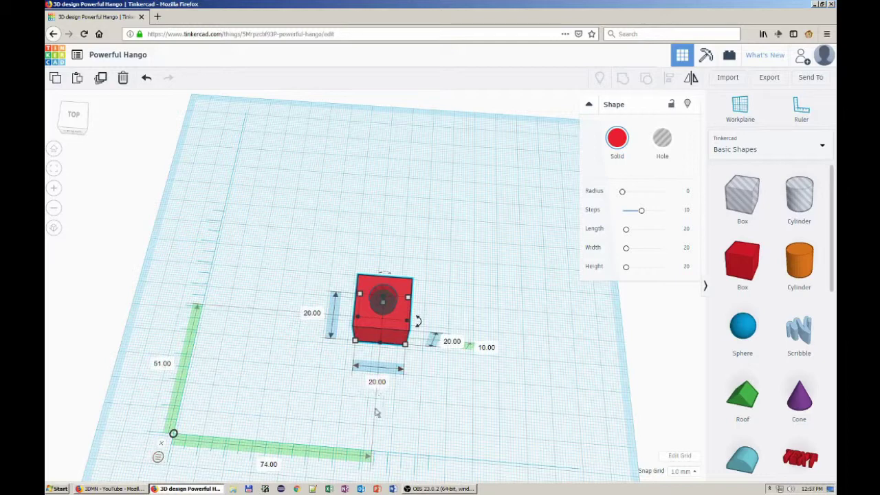
pyautogui.click(378, 383)
pyautogui.write('40')
pyautogui.press('Return')
pyautogui.click(294, 312)
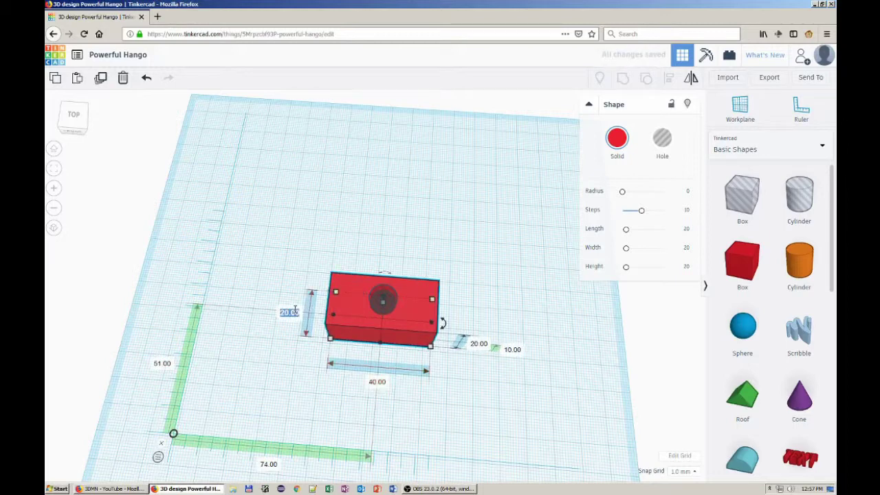
pyautogui.write('40')
pyautogui.press('Return')
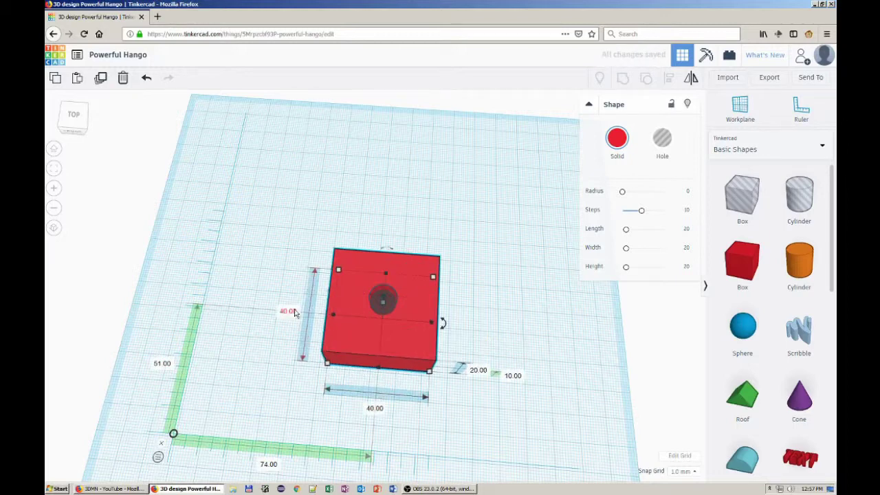
# Undo both midpoint-based size changes of the box and switch the ruler to endpoint measuring.
pyautogui.hotkey('ctrl', 'z')
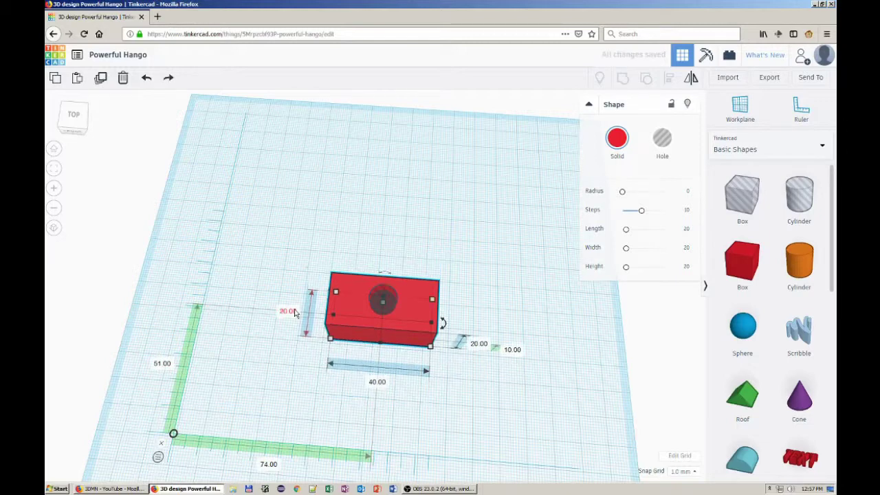
pyautogui.hotkey('ctrl', 'z')
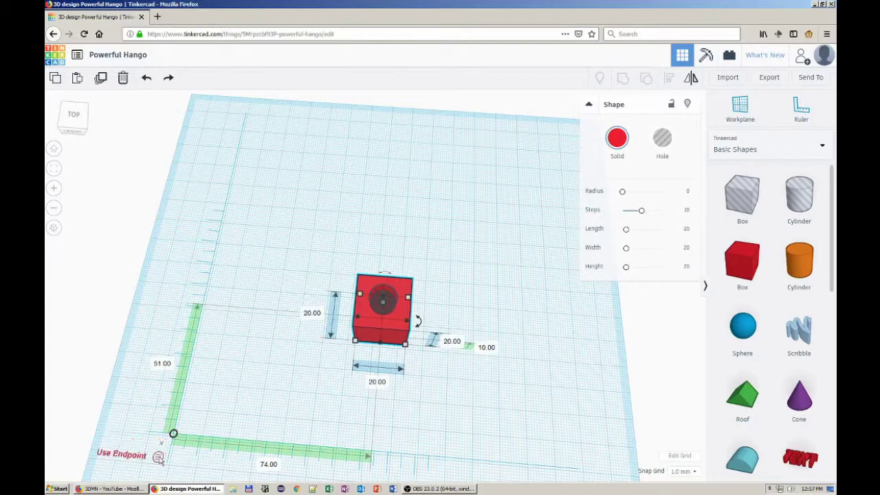
pyautogui.click(158, 458)
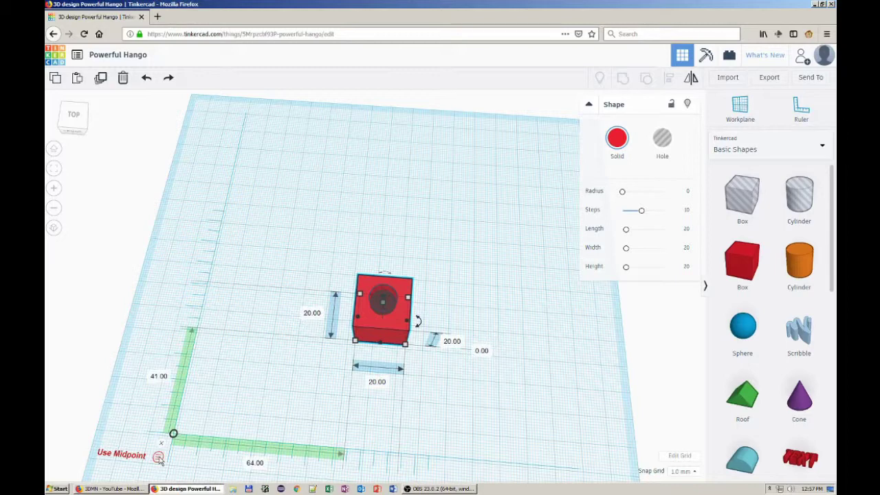
# Try resizing the box to 40 mm by 40 mm from the ruler-side corner in endpoint mode.
pyautogui.click(385, 383)
pyautogui.write('40')
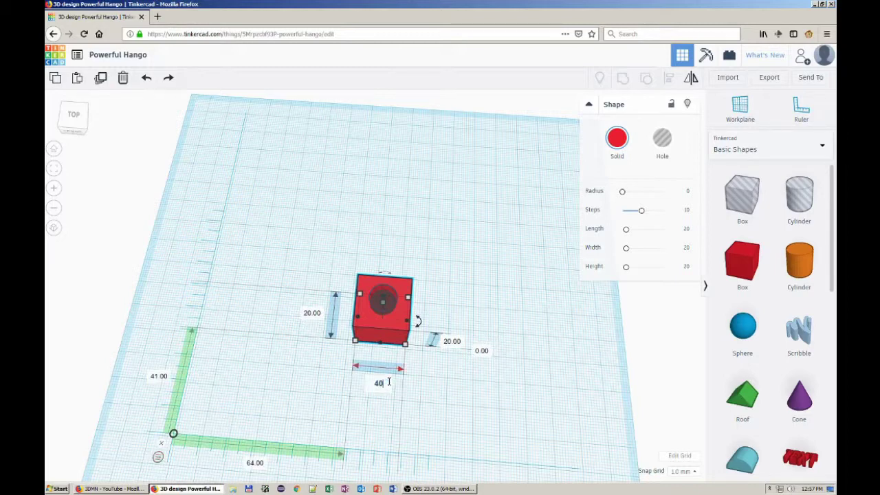
pyautogui.press('Return')
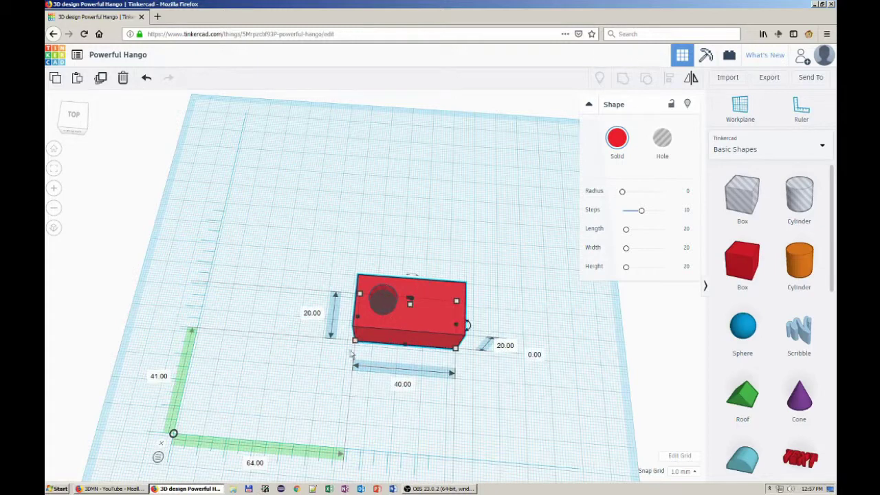
pyautogui.click(313, 314)
pyautogui.write('40')
pyautogui.press('Return')
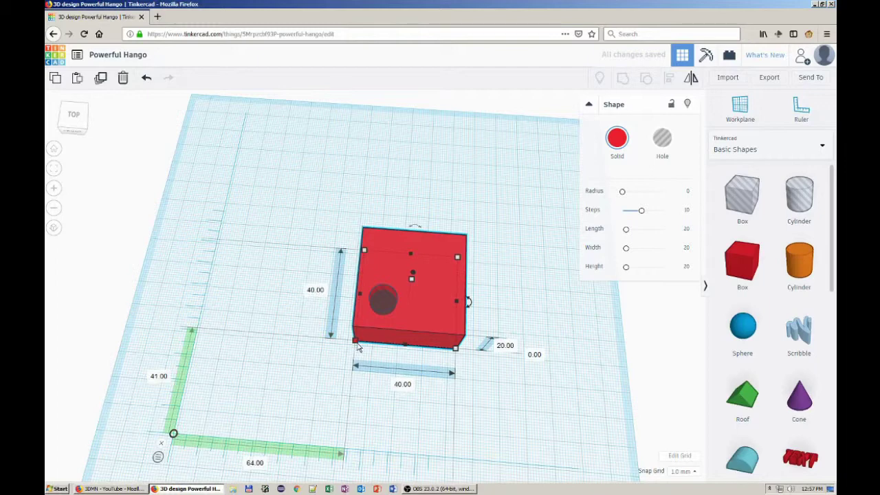
# Undo the endpoint-based width and length changes of the box.
pyautogui.click(317, 292)
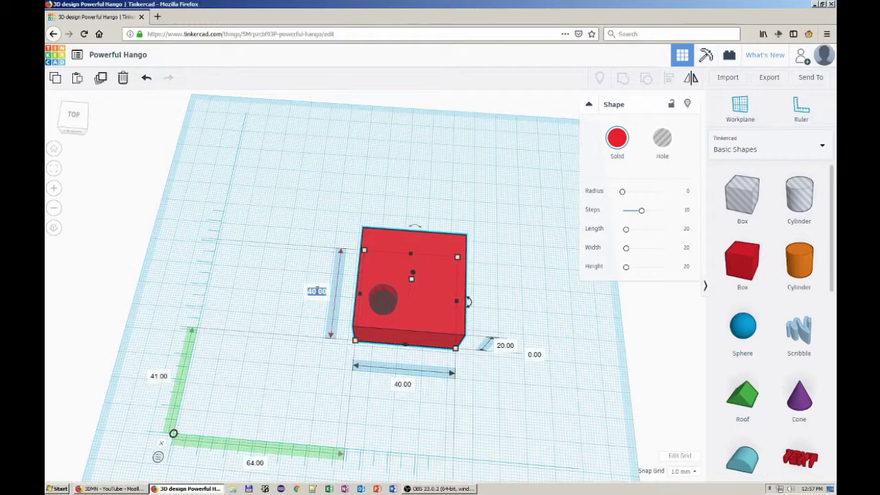
pyautogui.click(302, 337)
pyautogui.hotkey('ctrl', 'z')
pyautogui.hotkey('ctrl', 'z')
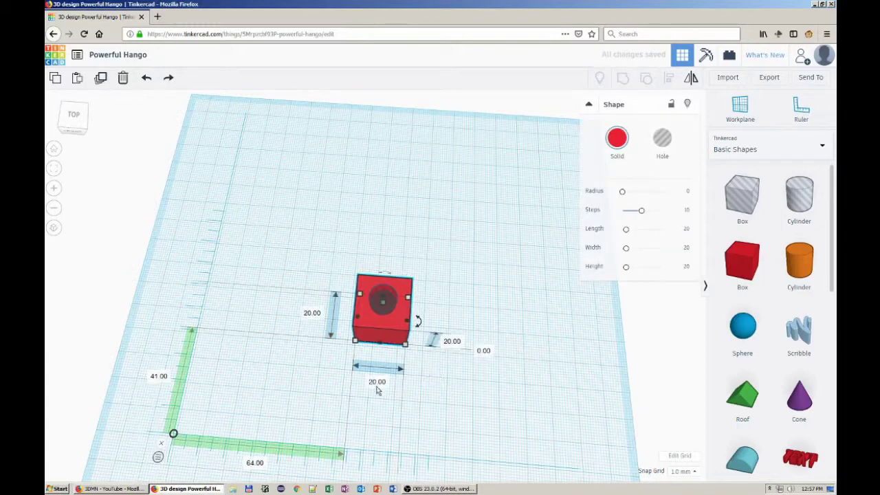
# Remove the ruler and place a new one about 17 mm to the right of the box, near its front edge.
pyautogui.click(160, 443)
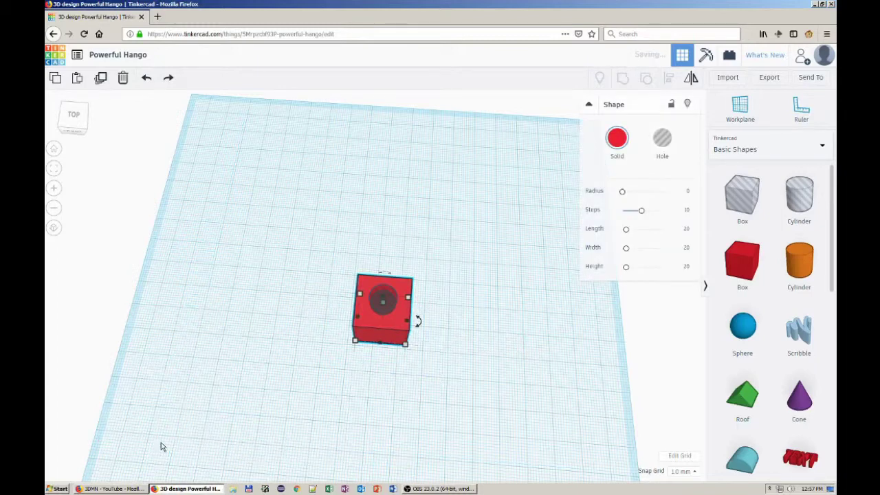
pyautogui.click(797, 110)
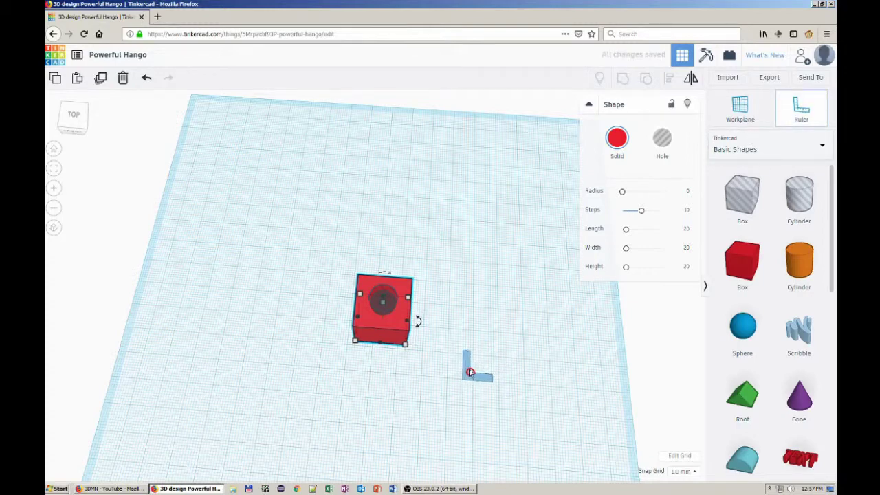
pyautogui.click(447, 354)
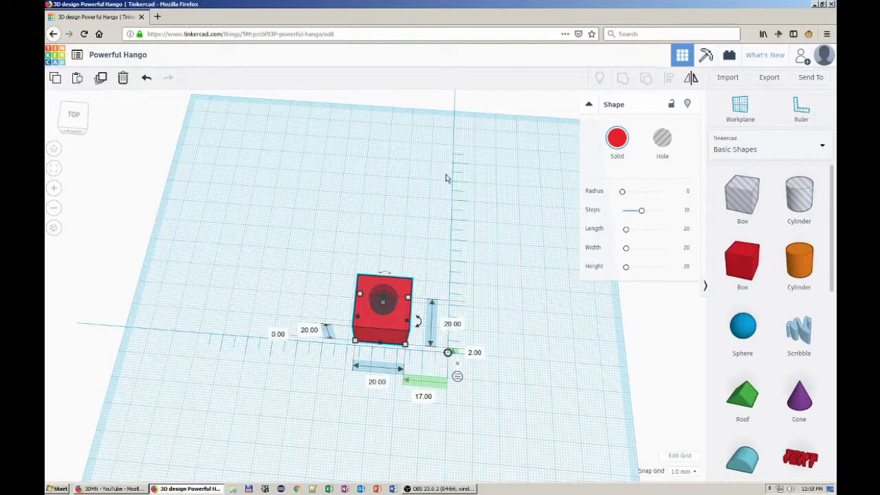
# Set the box's width to 40 mm, measured from the new ruler on its right side.
pyautogui.moveTo(510, 365); pyautogui.dragTo(507, 335, button='right')
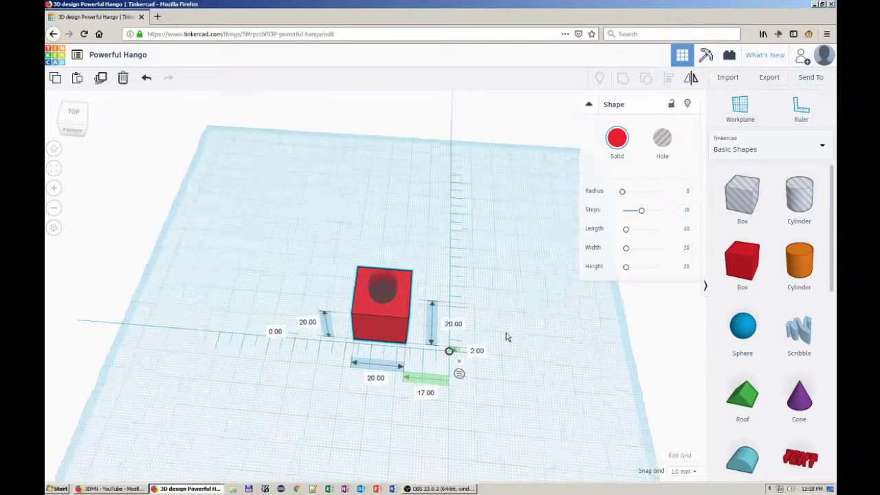
pyautogui.moveTo(513, 334); pyautogui.dragTo(513, 369, button='right')
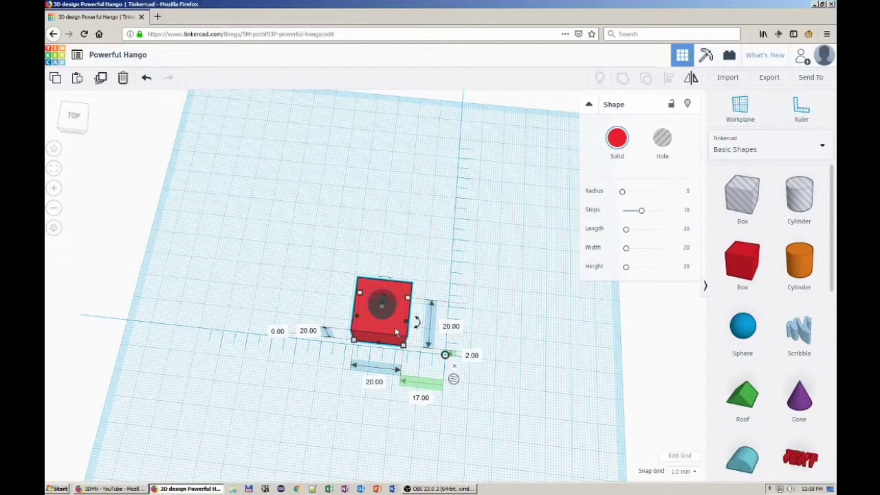
pyautogui.click(371, 382)
pyautogui.write('40')
pyautogui.press('Return')
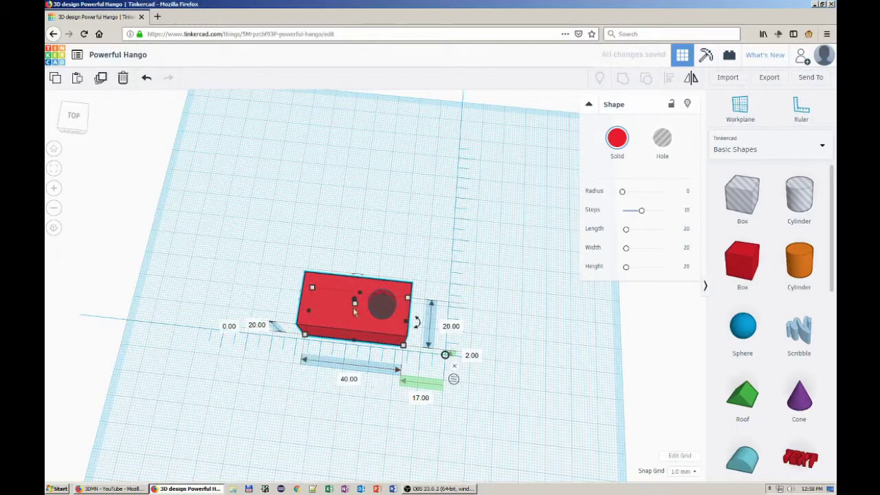
# Set the box's length to 40 mm, measured from the ruler on its right side.
pyautogui.click(399, 319)
pyautogui.click(452, 326)
pyautogui.write('40')
pyautogui.press('Return')
pyautogui.moveTo(483, 331); pyautogui.dragTo(501, 302, button='right')
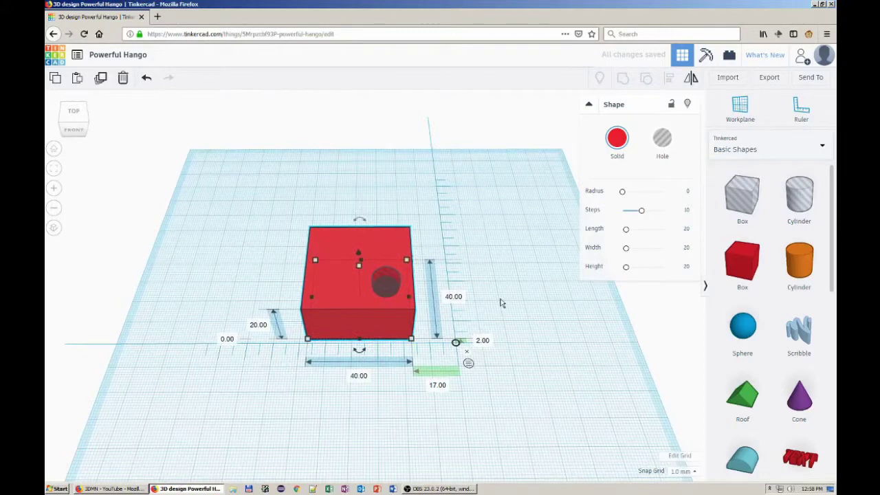
# Undo the box's width and length changes, and clear both shapes and the ruler from the workplane.
pyautogui.hotkey('ctrl', 'z')
pyautogui.hotkey('ctrl', 'z')
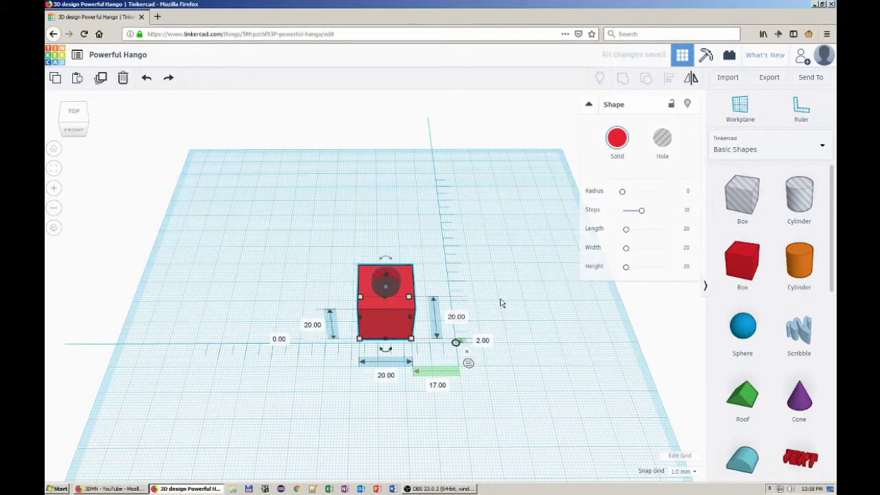
pyautogui.moveTo(176, 186); pyautogui.dragTo(518, 420)
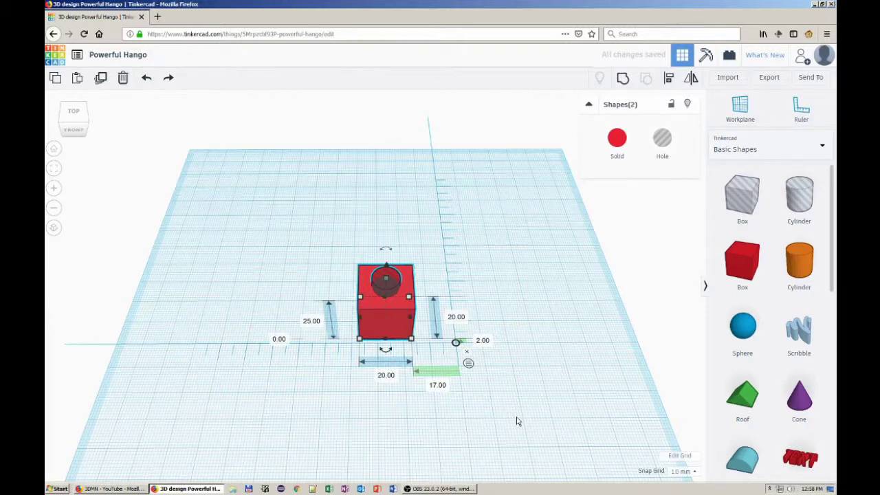
pyautogui.press('Delete')
pyautogui.click(466, 352)
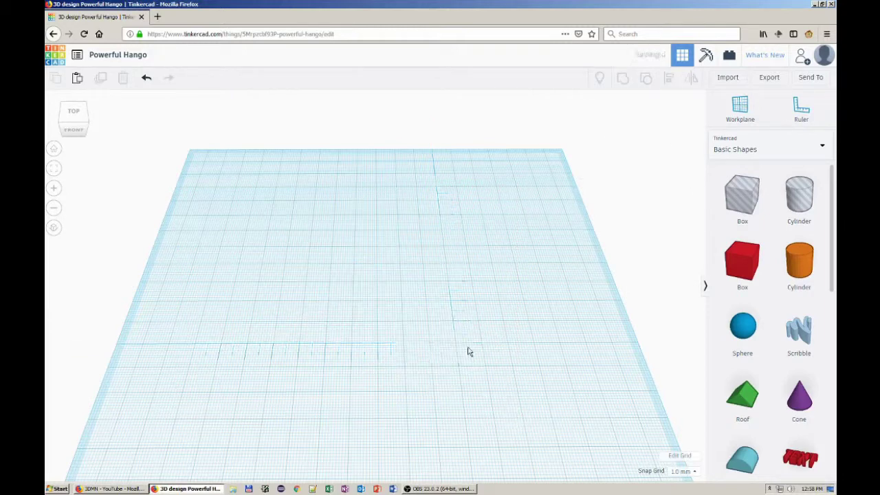
# Place a new ruler near the front-left corner of the empty workplane.
pyautogui.click(801, 108)
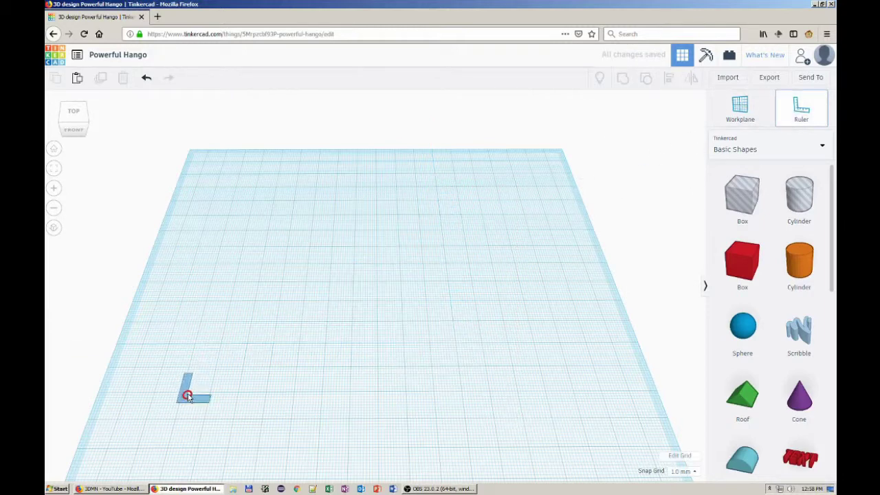
pyautogui.click(183, 393)
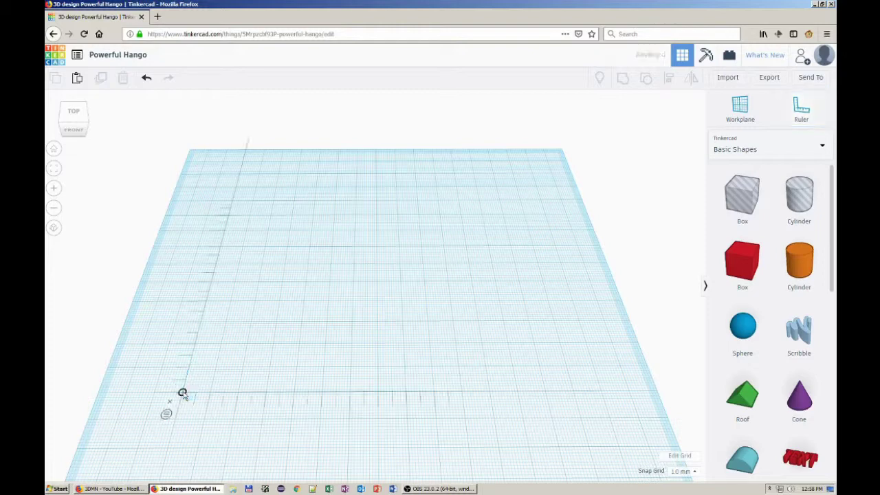
pyautogui.moveTo(435, 325); pyautogui.dragTo(440, 298, button='right')
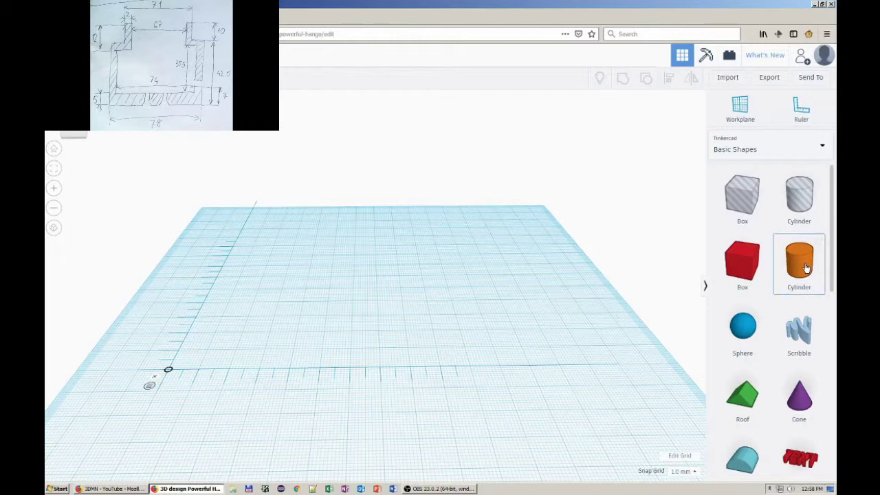
# Add a solid cylinder about 49 mm across and 24 mm back from the ruler, sized 78 by 78 by 42.5 mm.
pyautogui.moveTo(806, 268); pyautogui.dragTo(389, 308)
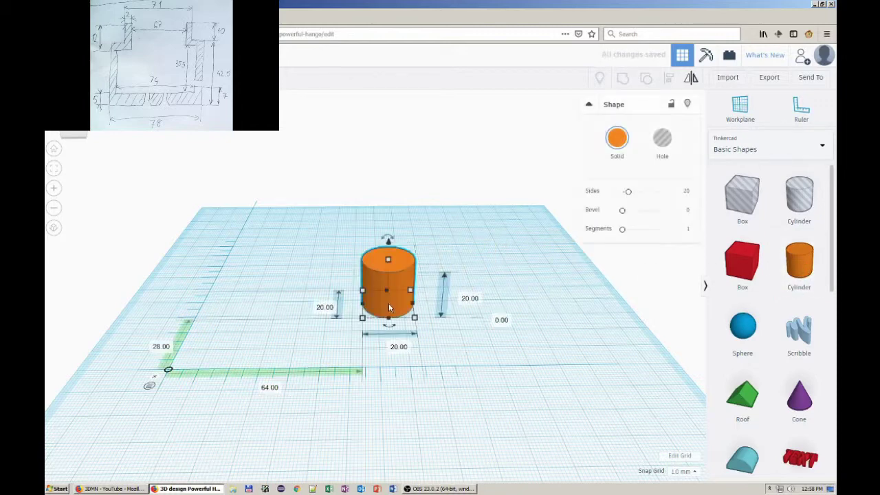
pyautogui.moveTo(391, 291); pyautogui.dragTo(349, 298)
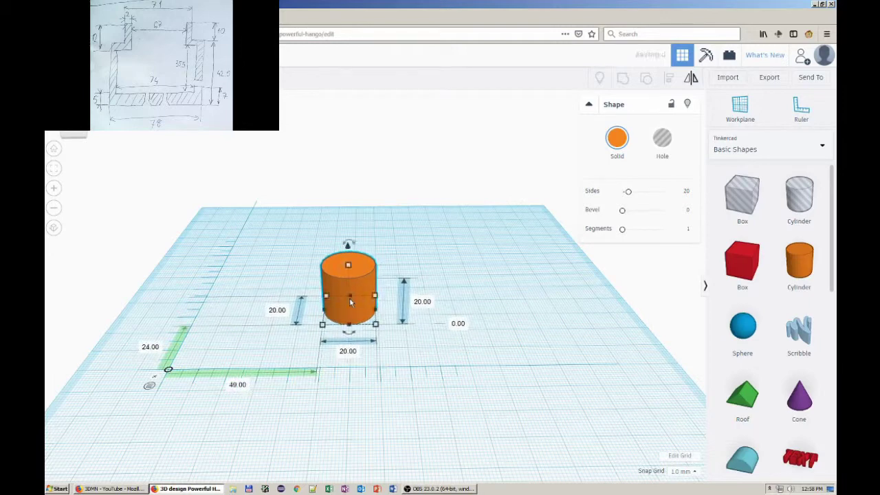
pyautogui.click(348, 351)
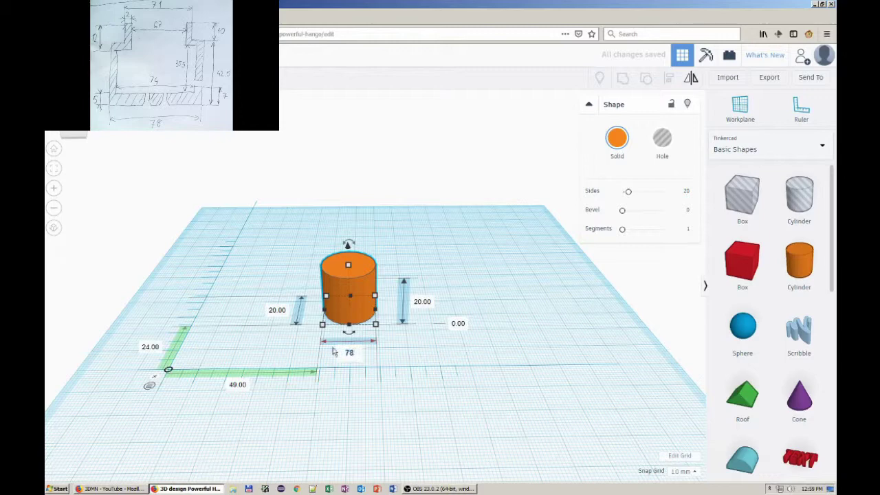
pyautogui.press('Tab')
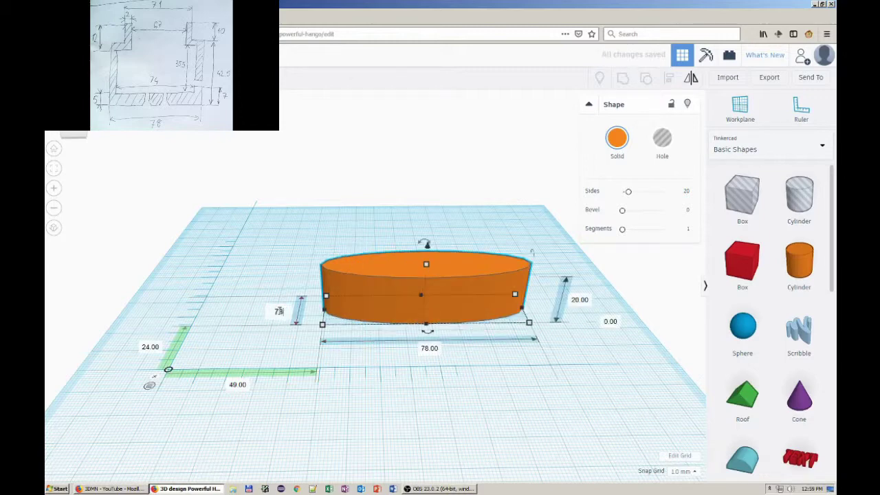
pyautogui.write('78')
pyautogui.press('Return')
pyautogui.press('Tab')
pyautogui.write('42.5')
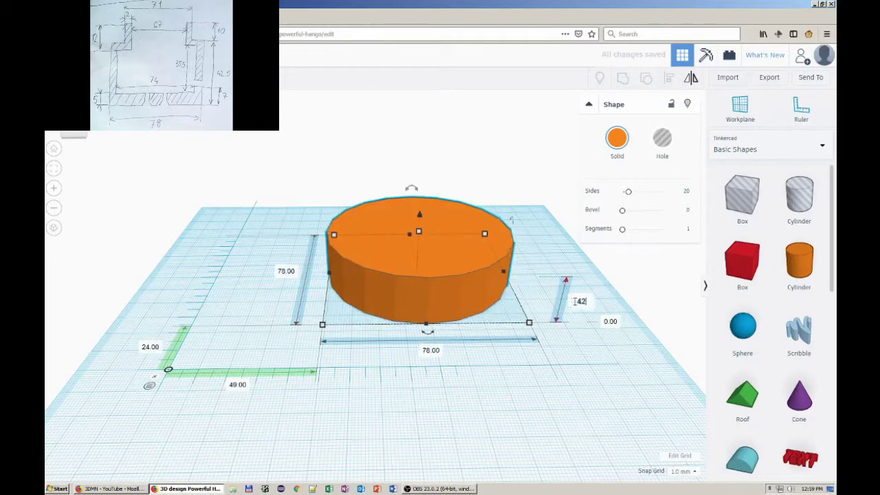
pyautogui.press('Return')
# Add a cylindrical hole in front of the large cylinder, and use midpoint ruler measuring to read the large cylinder's centre position.
pyautogui.moveTo(808, 208); pyautogui.dragTo(543, 375)
pyautogui.click(454, 283)
pyautogui.click(539, 343)
pyautogui.click(150, 386)
pyautogui.click(425, 288)
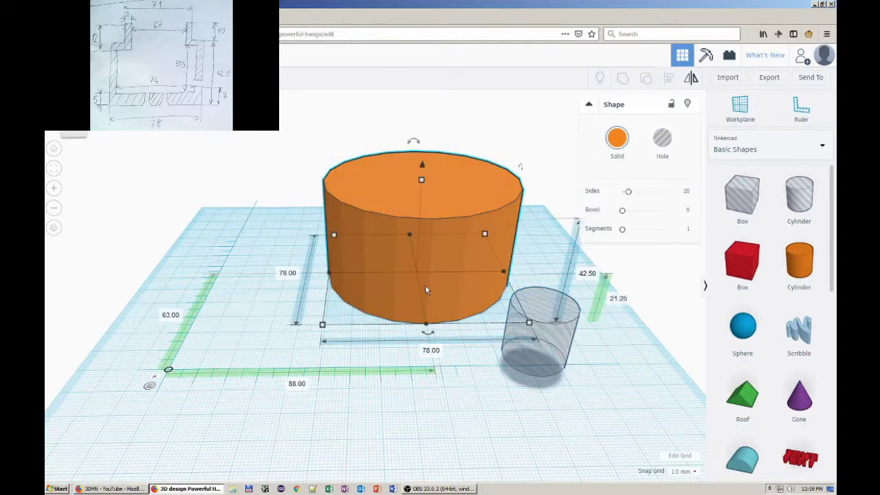
# Set the cylindrical hole's width and length to 74 mm each.
pyautogui.click(543, 330)
pyautogui.click(558, 428)
pyautogui.write('74')
pyautogui.press('Return')
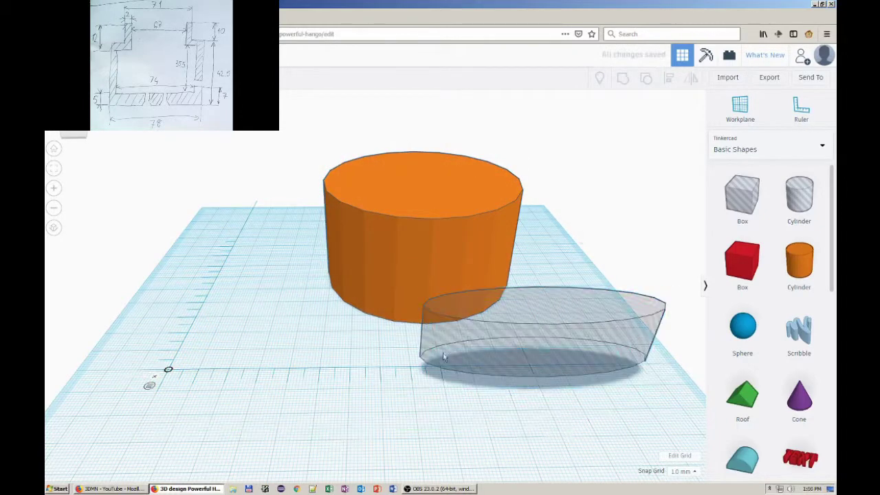
pyautogui.click(361, 371)
pyautogui.write('74')
pyautogui.press('Return')
# Set the hole's height to 35.5 mm and its midpoint elevation to 22.75 mm above the workplane.
pyautogui.moveTo(688, 408); pyautogui.dragTo(614, 351, button='right')
pyautogui.click(676, 323)
pyautogui.write('35.5')
pyautogui.press('Return')
pyautogui.moveTo(175, 278); pyautogui.dragTo(247, 236, button='right')
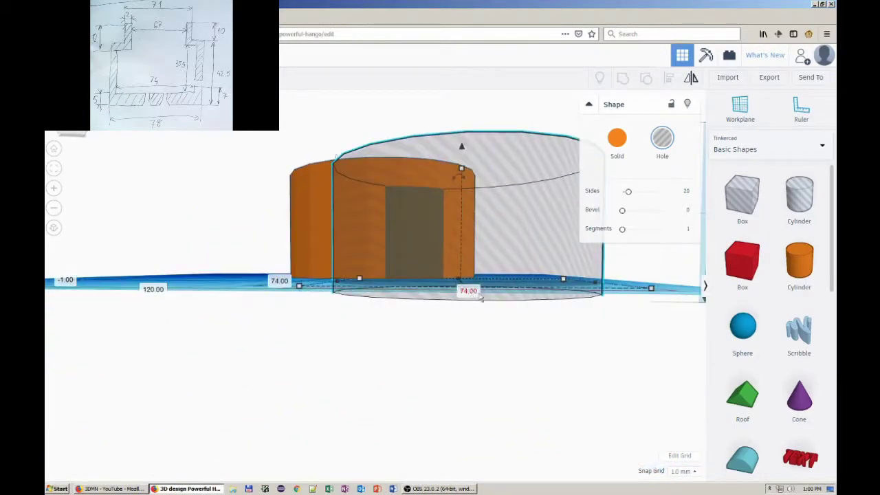
pyautogui.moveTo(107, 281); pyautogui.dragTo(102, 369, button='right')
pyautogui.scroll(-3, 103, 369)
pyautogui.moveTo(664, 383); pyautogui.dragTo(320, 276, button='right')
pyautogui.click(320, 276)
pyautogui.click(457, 335)
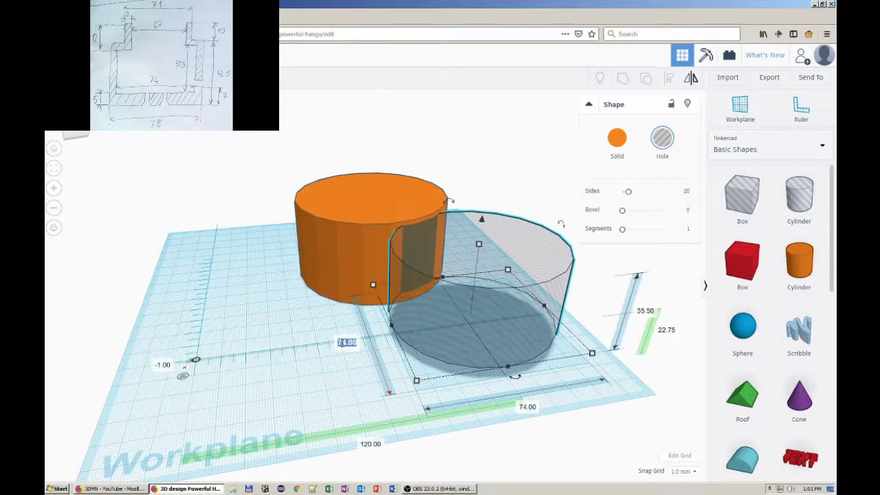
# Centre the hole inside the large cylinder by setting its midpoint distances from the ruler to 88 mm and 63 mm.
pyautogui.moveTo(369, 285); pyautogui.dragTo(341, 268, button='right')
pyautogui.click(341, 268)
pyautogui.click(461, 324)
pyautogui.click(361, 387)
pyautogui.write('88')
pyautogui.press('Return')
pyautogui.moveTo(261, 330); pyautogui.dragTo(305, 368, button='right')
pyautogui.click(262, 384)
pyautogui.write('63')
pyautogui.press('Return')
pyautogui.moveTo(479, 371); pyautogui.dragTo(432, 314, button='right')
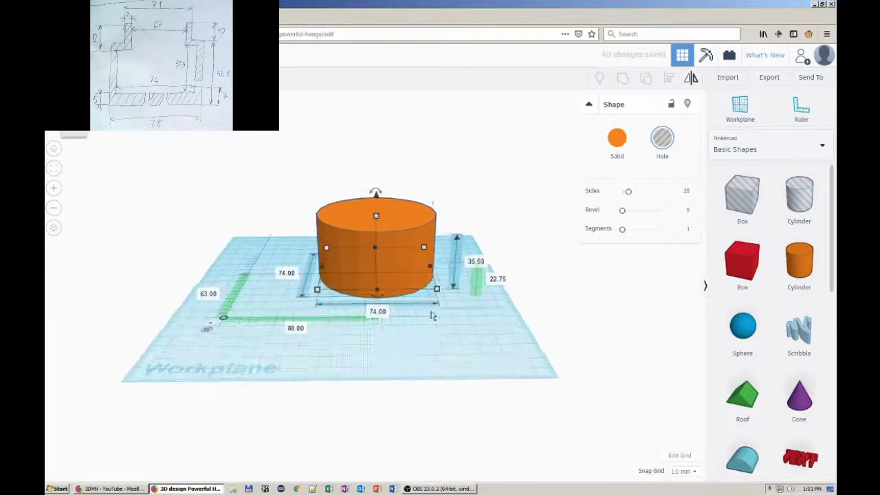
# Turn the large outer cylinder into a hole to inspect the inner cavity, and return it to solid.
pyautogui.scroll(5, 432, 314)
pyautogui.click(488, 181)
pyautogui.click(662, 138)
pyautogui.moveTo(520, 300)
pyautogui.mouseDown(button='right')
pyautogui.moveTo(562, 279)
pyautogui.moveTo(516, 348)
pyautogui.moveTo(517, 309)
pyautogui.mouseUp(button='right')
pyautogui.click(616, 143)
# Add a second solid cylinder in front of the large one and size it to 71 by 71 by 10 mm.
pyautogui.moveTo(798, 265); pyautogui.dragTo(525, 413)
pyautogui.scroll(-3, 543, 412)
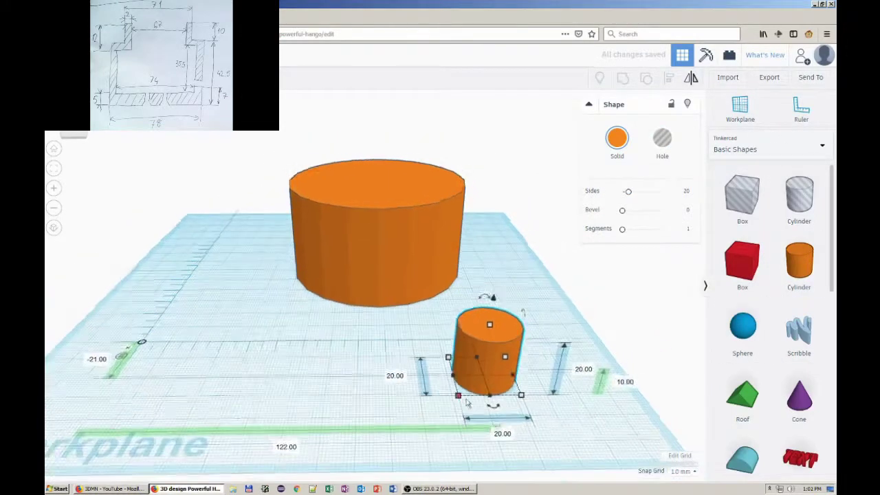
pyautogui.click(390, 350)
pyautogui.write('71')
pyautogui.press('Tab')
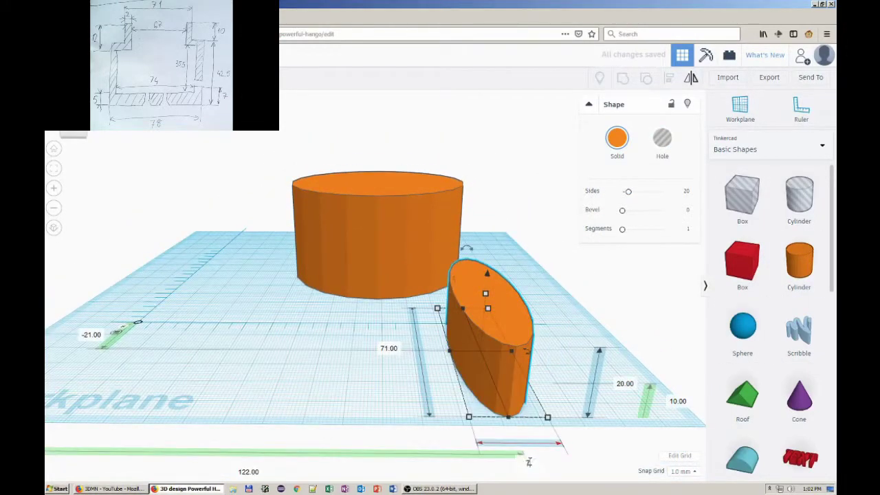
pyautogui.write('71')
pyautogui.press('Tab')
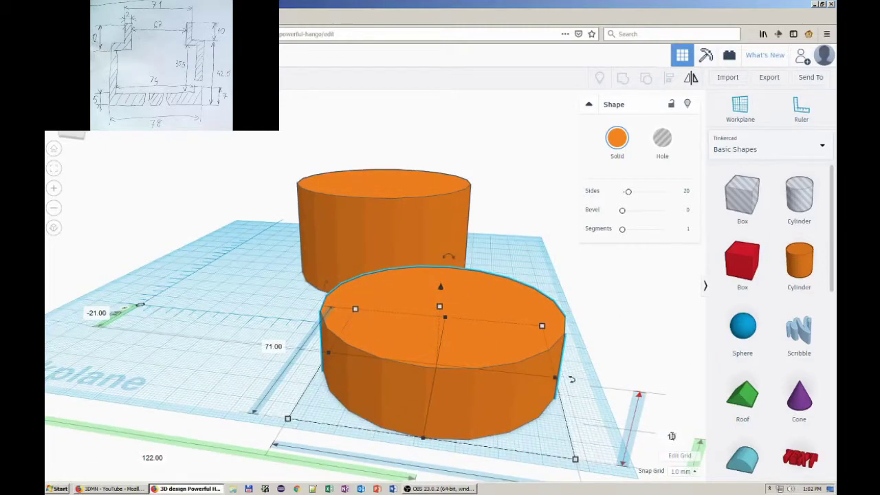
pyautogui.write('10')
pyautogui.press('Return')
pyautogui.scroll(-3, 245, 409)
pyautogui.moveTo(245, 409); pyautogui.dragTo(414, 419, button='right')
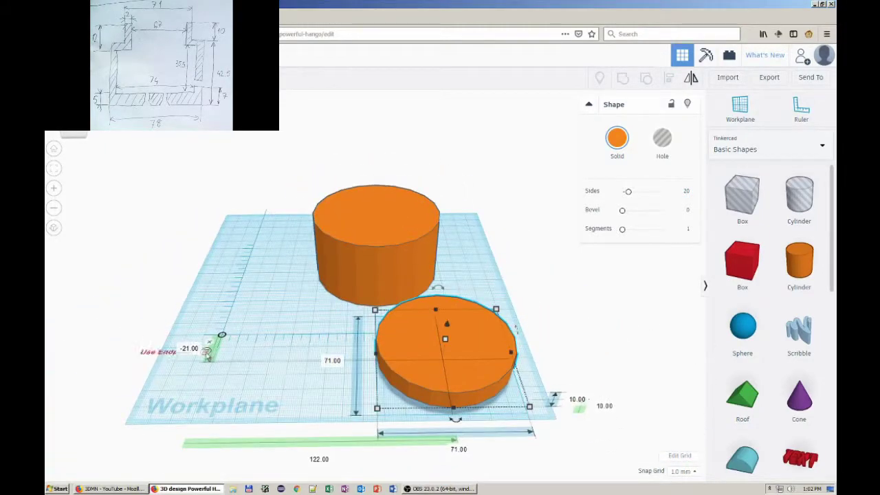
# Switch the ruler to endpoint measuring and raise the 71 mm cylinder 42.5 mm above the workplane.
pyautogui.click(206, 355)
pyautogui.moveTo(347, 378); pyautogui.dragTo(320, 333, button='right')
pyautogui.click(487, 327)
pyautogui.click(481, 316)
pyautogui.click(593, 348)
pyautogui.write('42')
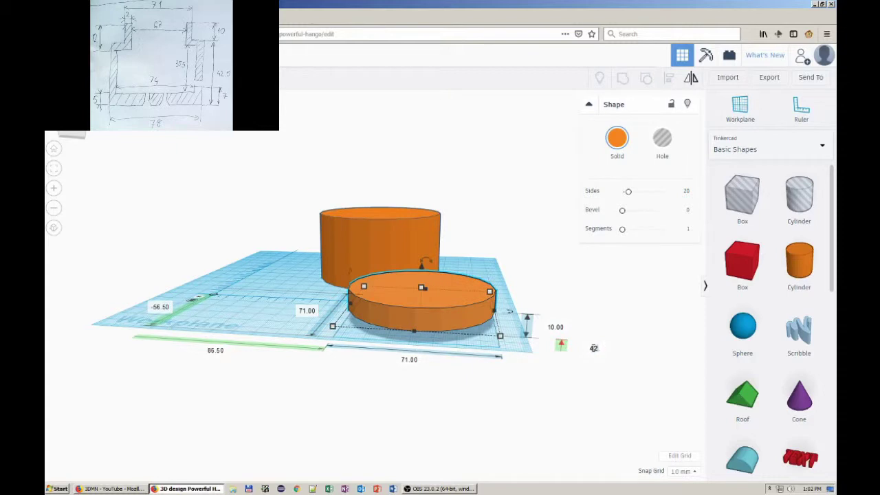
pyautogui.write('.5')
pyautogui.press('Return')
pyautogui.moveTo(406, 301); pyautogui.dragTo(469, 380, button='right')
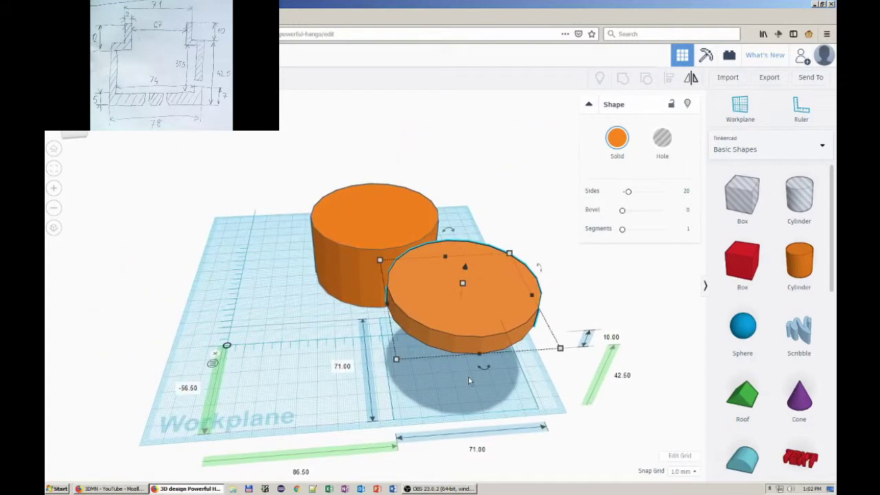
# With midpoint measuring, centre the raised cylinder at 88 mm and 63 mm from the ruler, with its width set to 71 mm.
pyautogui.click(213, 363)
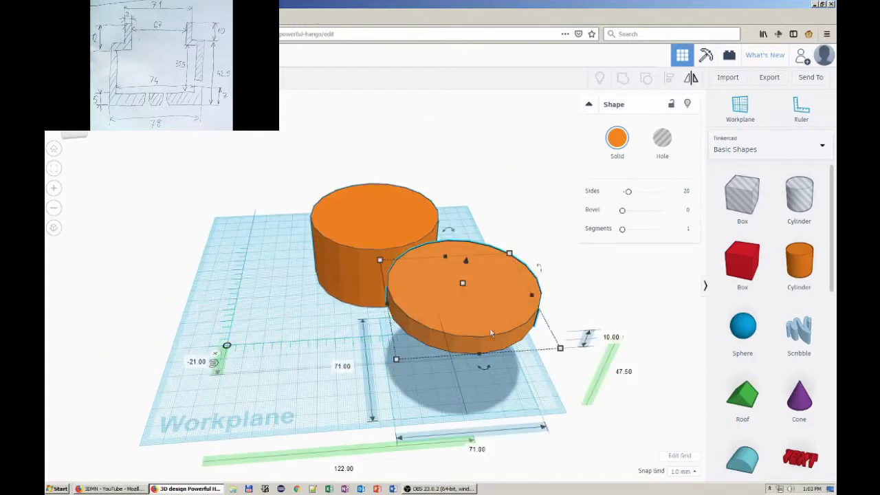
pyautogui.write('88')
pyautogui.press('Return')
pyautogui.click(196, 362)
pyautogui.write('63')
pyautogui.press('Return')
pyautogui.click(369, 278)
pyautogui.click(405, 219)
pyautogui.click(440, 320)
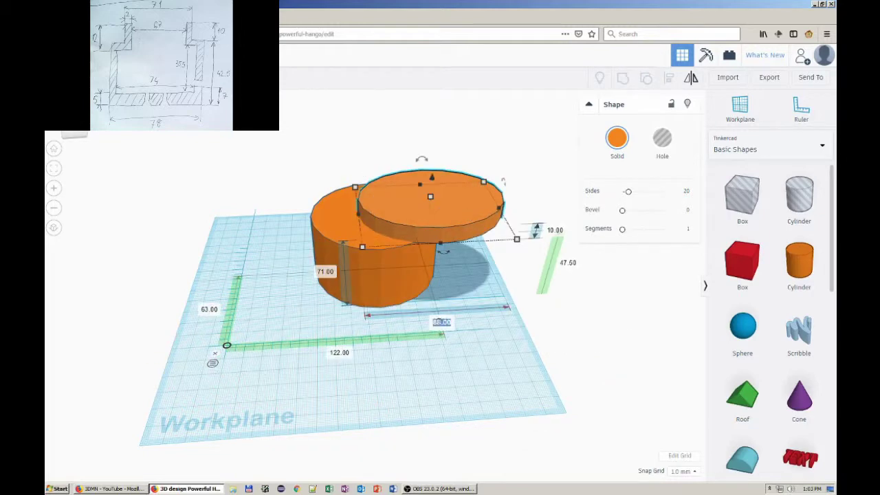
pyautogui.write('71')
pyautogui.press('Return')
pyautogui.click(343, 354)
pyautogui.write('88')
pyautogui.press('Return')
pyautogui.moveTo(430, 320); pyautogui.dragTo(474, 308, button='right')
# Switch the ruler to endpoint measuring and add a cylindrical hole 67 mm wide and 67 mm long beside the model.
pyautogui.click(213, 361)
pyautogui.moveTo(799, 196); pyautogui.dragTo(474, 351)
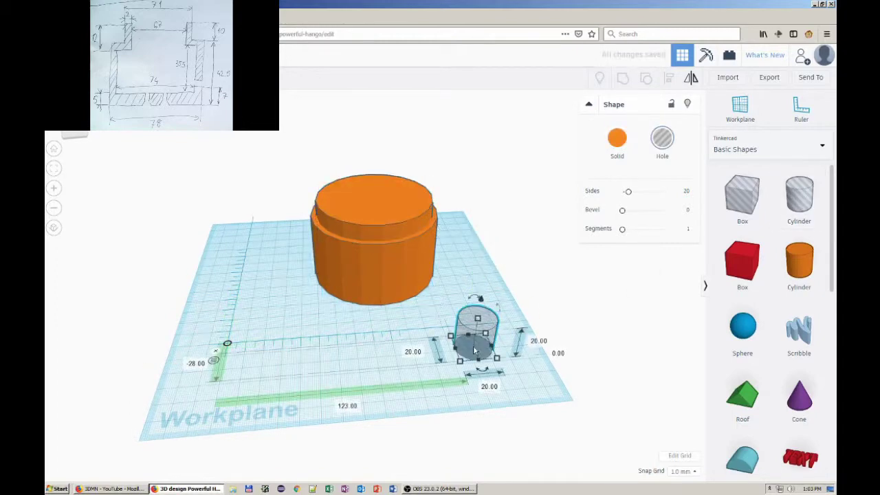
pyautogui.click(488, 386)
pyautogui.write('67')
pyautogui.press('Tab')
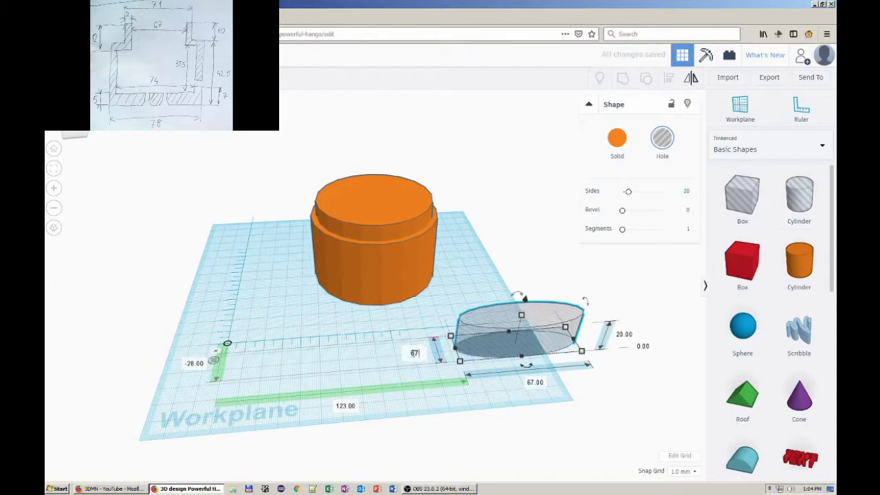
pyautogui.write('67')
pyautogui.press('Return')
# Set the 67 mm hole's height to 12 mm and raise it 35.5 mm above the workplane.
pyautogui.click(624, 333)
pyautogui.write('12')
pyautogui.press('Return')
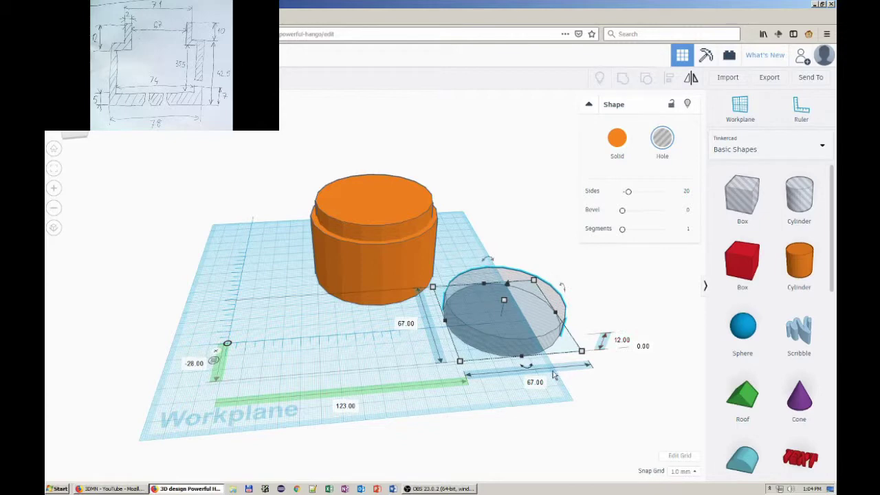
pyautogui.write('41.5')
pyautogui.press('Return')
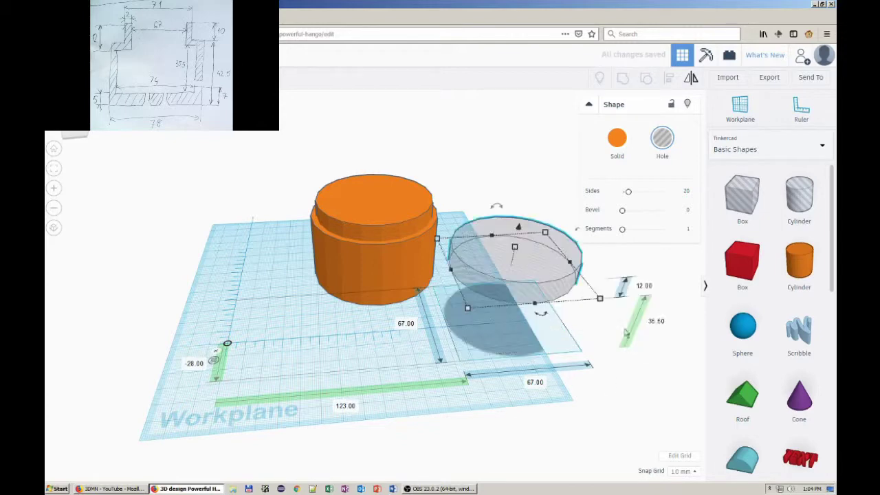
pyautogui.moveTo(642, 347); pyautogui.dragTo(622, 326, button='right')
# With midpoint measuring, centre the 67 mm hole within the stacked cylinders at 88 mm and 63 mm from the ruler.
pyautogui.click(203, 340)
pyautogui.click(351, 275)
pyautogui.click(529, 271)
pyautogui.click(360, 392)
pyautogui.write('88')
pyautogui.press('Return')
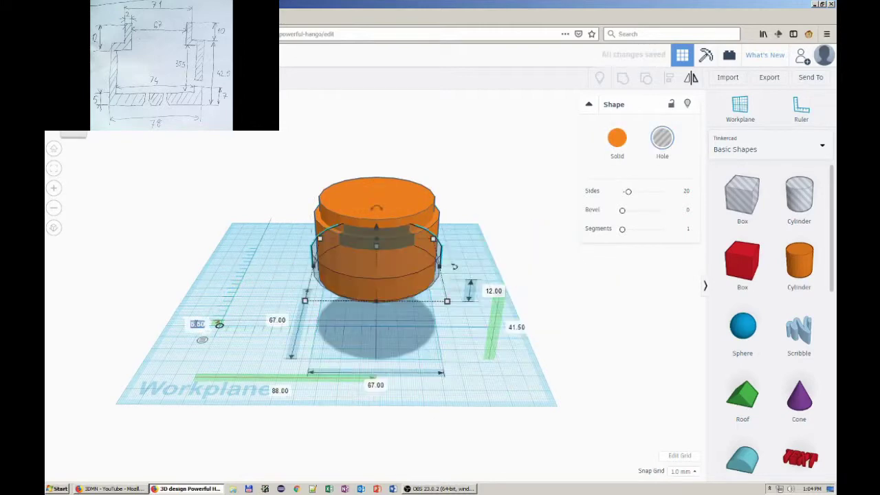
pyautogui.click(194, 324)
pyautogui.write('63')
pyautogui.press('Return')
# Set the height of the 67 mm hole to 13 mm.
pyautogui.click(472, 240)
pyautogui.write('13')
pyautogui.hotkey('ctrl', 'z')
pyautogui.click(472, 239)
pyautogui.write('13')
pyautogui.press('Return')
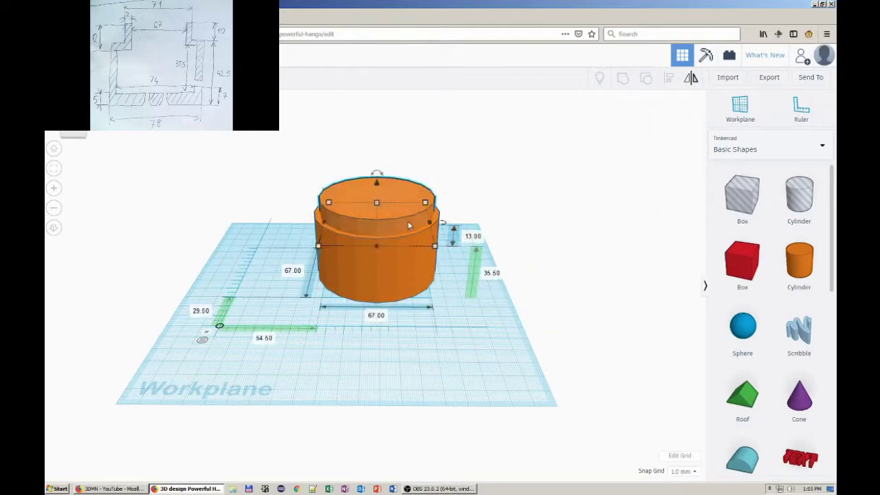
# Turn the upper 71 mm cylinder and the large 78 mm cylinder into holes to expose the inner shapes.
pyautogui.click(410, 226)
pyautogui.click(662, 141)
pyautogui.moveTo(569, 254); pyautogui.dragTo(563, 209, button='right')
pyautogui.click(414, 249)
pyautogui.click(662, 143)
pyautogui.scroll(3, 415, 214)
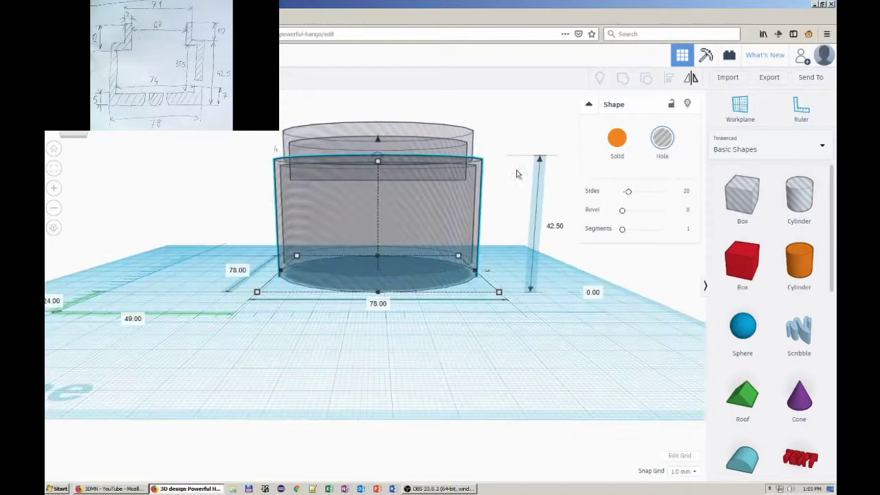
# Select the outer 78 mm cylinder and hide it to reach the inner shapes.
pyautogui.click(480, 214)
pyautogui.scroll(1, 495, 206)
pyautogui.click(483, 192)
pyautogui.click(687, 103)
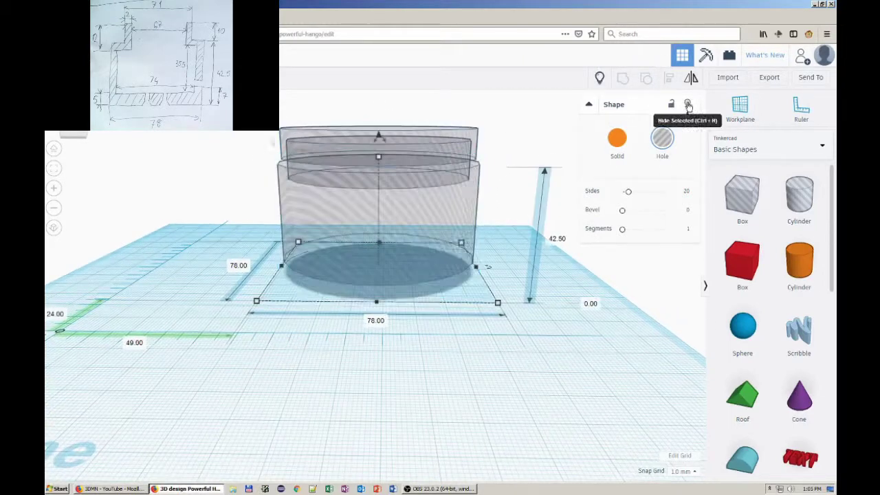
pyautogui.scroll(5, 558, 219)
pyautogui.moveTo(562, 220); pyautogui.dragTo(558, 271, button='middle')
# Select the 67 mm hole and set its elevation to 40.5 mm above the workplane.
pyautogui.click(257, 170)
pyautogui.moveTo(642, 364); pyautogui.dragTo(569, 348, button='middle')
pyautogui.click(660, 296)
pyautogui.write('45.5')
pyautogui.press('Return')
pyautogui.click(667, 270)
pyautogui.write('40.5')
pyautogui.press('Return')
# Show all hidden shapes and turn the upper 71 mm cylinder and the large 78 mm cylinder back into solids.
pyautogui.moveTo(527, 285); pyautogui.dragTo(540, 327, button='middle')
pyautogui.click(599, 81)
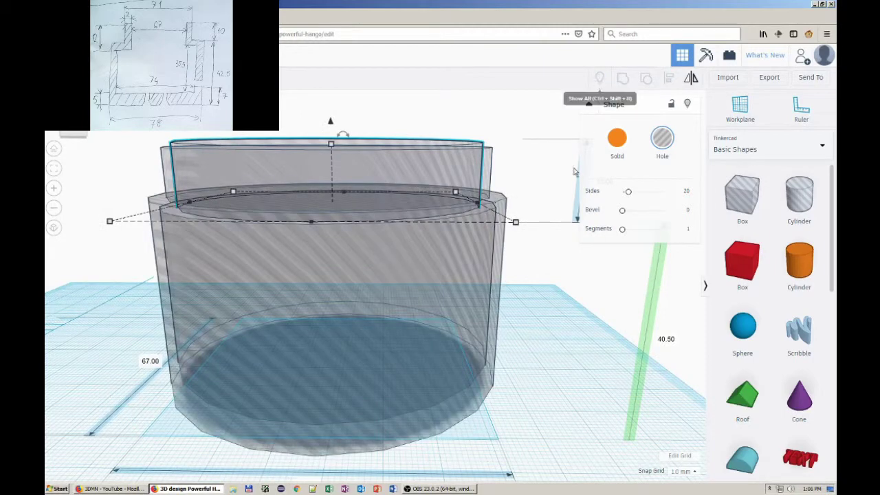
pyautogui.click(490, 177)
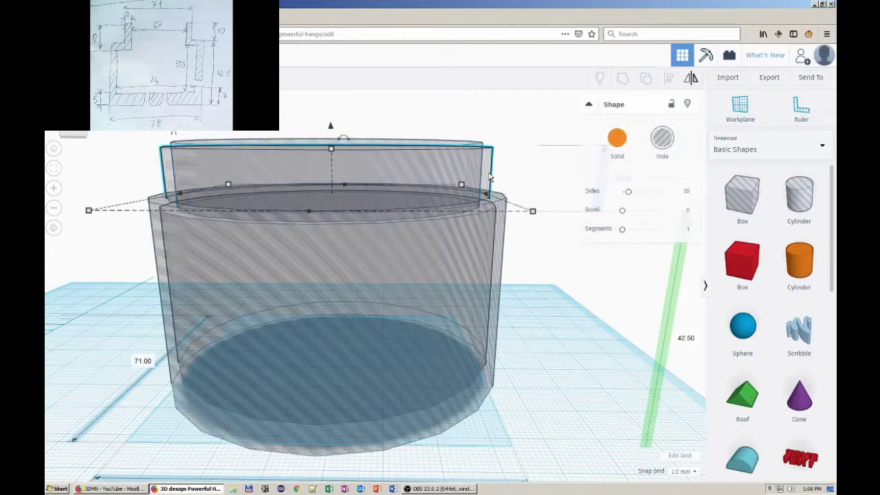
pyautogui.click(611, 144)
pyautogui.click(503, 245)
pyautogui.click(614, 143)
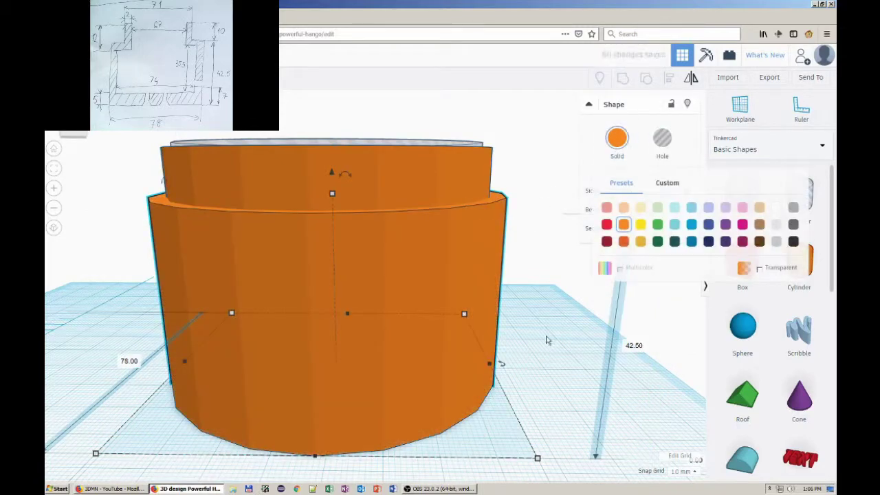
pyautogui.moveTo(556, 362); pyautogui.dragTo(603, 355, button='right')
pyautogui.scroll(-2, 601, 357)
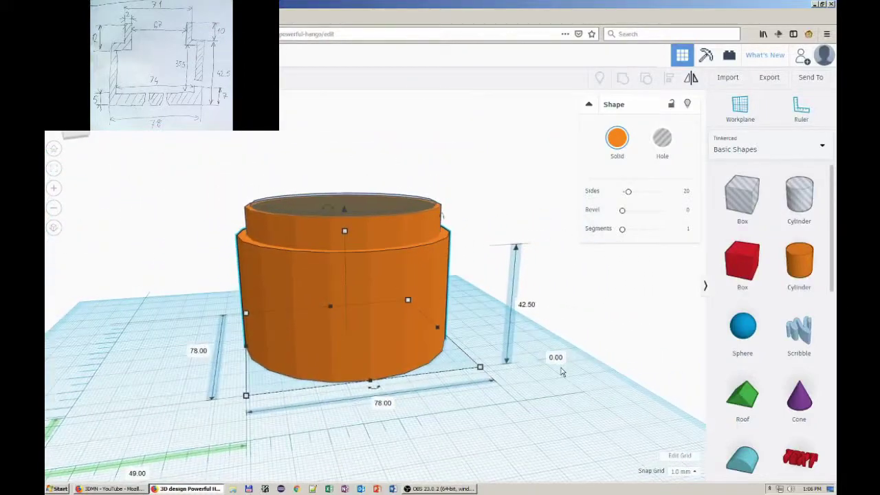
pyautogui.moveTo(574, 370); pyautogui.dragTo(540, 440, button='middle')
pyautogui.moveTo(466, 400); pyautogui.dragTo(492, 353, button='middle')
pyautogui.moveTo(492, 356); pyautogui.dragTo(394, 383, button='right')
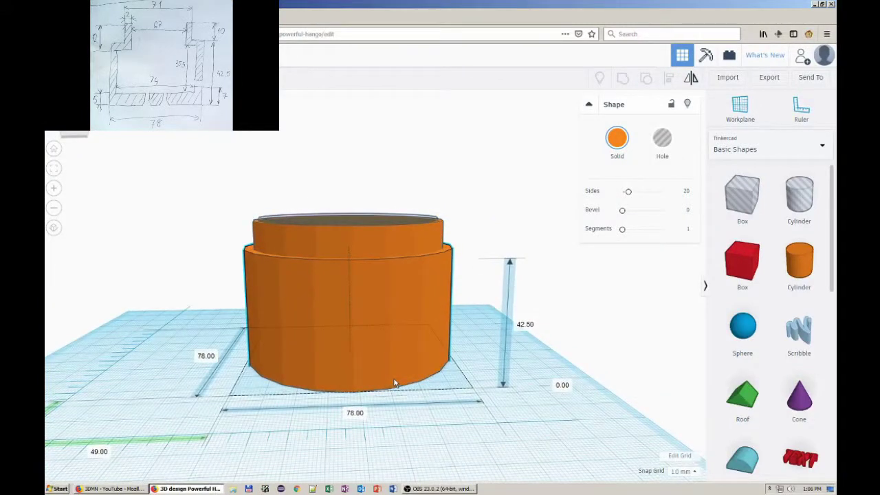
pyautogui.scroll(-2, 395, 382)
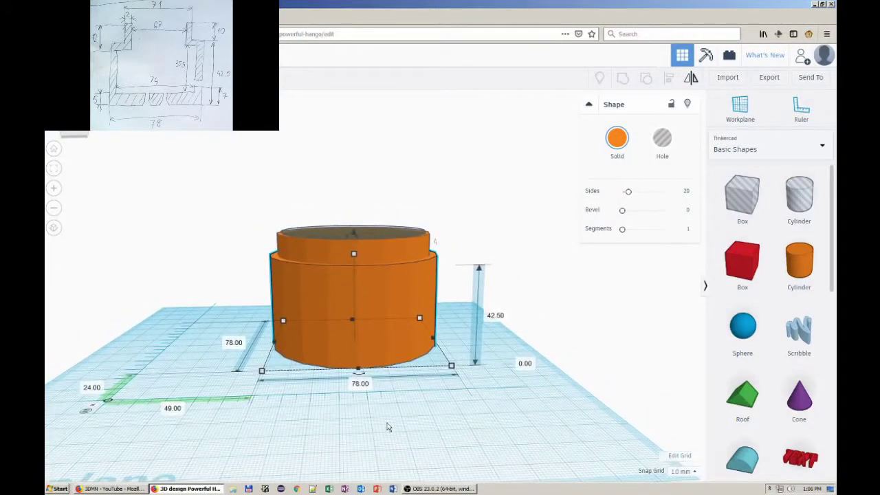
pyautogui.moveTo(387, 424); pyautogui.dragTo(388, 468, button='right')
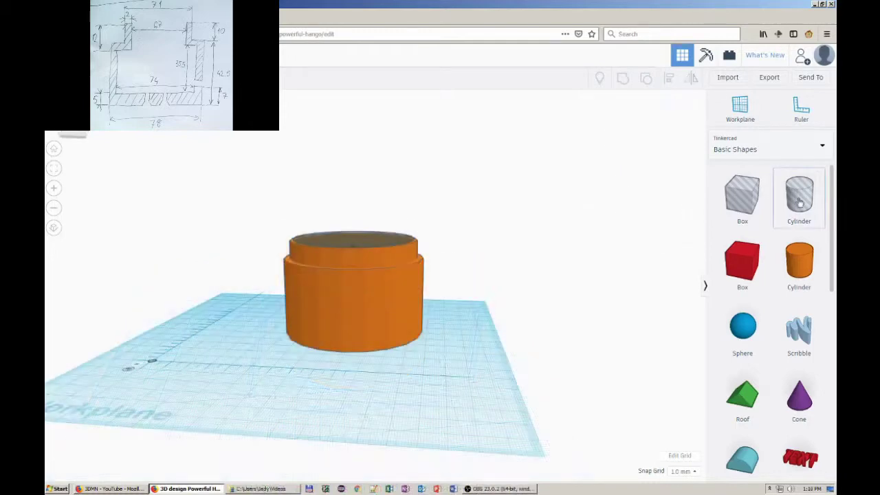
# Place a cylinder hole on the workplane beside the container and set both its length and width to 3.5 mm.
pyautogui.moveTo(800, 201); pyautogui.dragTo(447, 376)
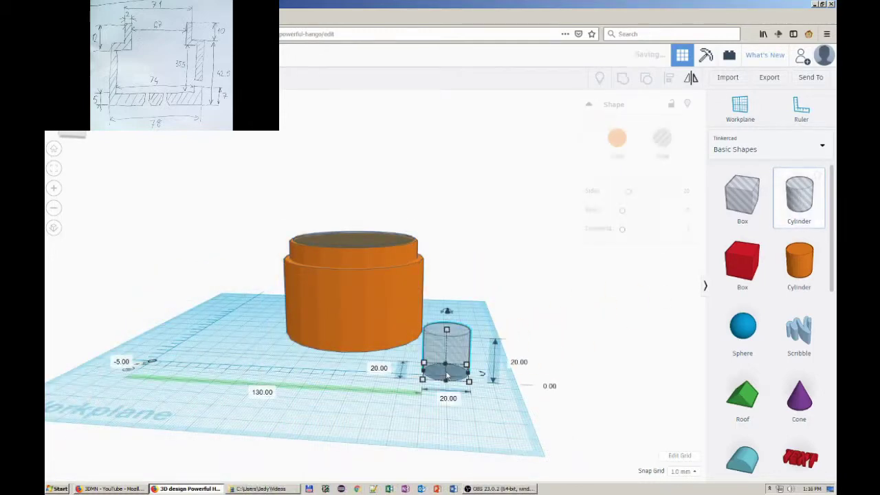
pyautogui.scroll(-3, 341, 381)
pyautogui.moveTo(378, 364); pyautogui.dragTo(387, 396, button='right')
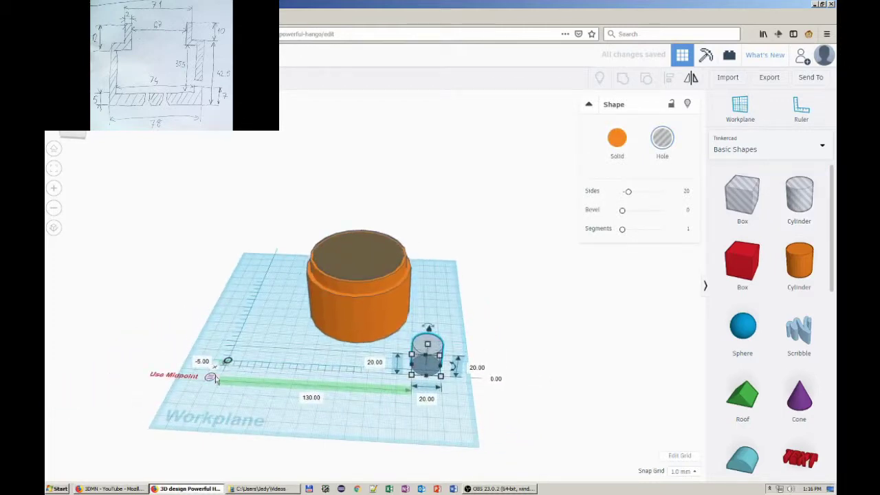
pyautogui.click(377, 363)
pyautogui.write('3')
pyautogui.press('Return')
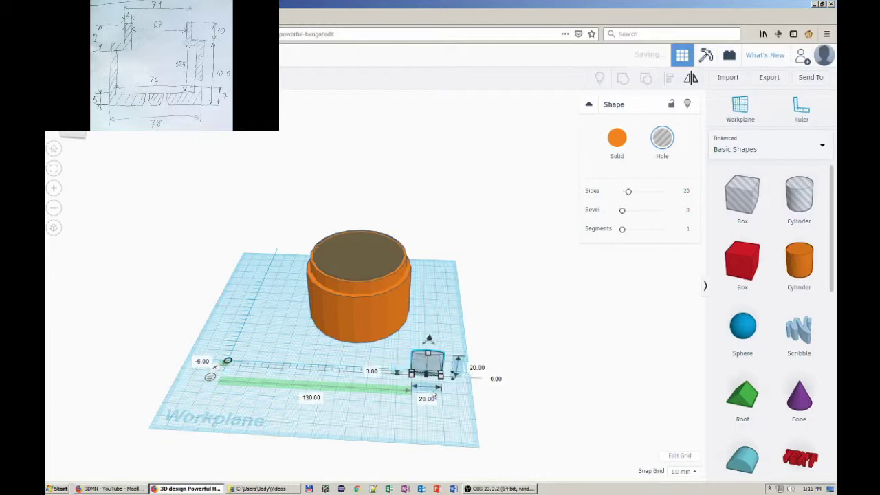
pyautogui.click(371, 372)
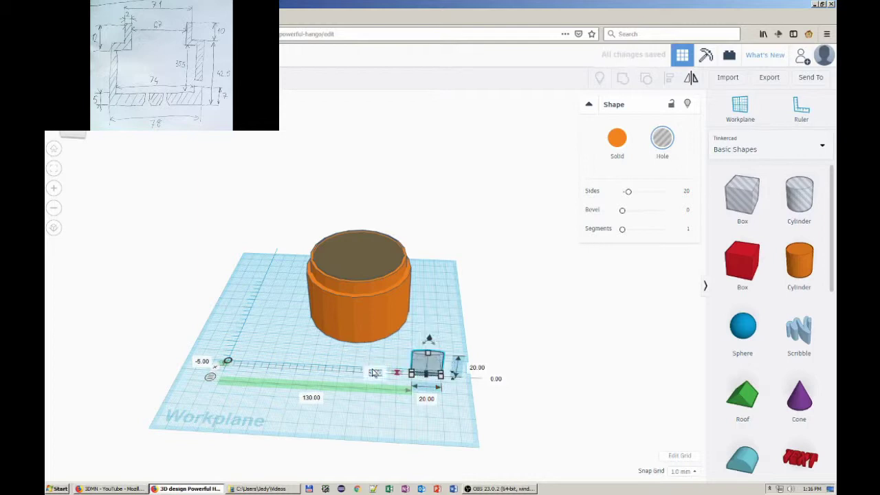
pyautogui.press('Return')
pyautogui.click(427, 399)
pyautogui.write('3.5')
pyautogui.press('Return')
# Raise the small cylinder hole 2.5 mm above the workplane and set its height to 10 mm.
pyautogui.click(474, 377)
pyautogui.write('2.5')
pyautogui.press('Return')
pyautogui.moveTo(416, 417); pyautogui.dragTo(414, 398, button='right')
pyautogui.moveTo(414, 340); pyautogui.dragTo(419, 327)
pyautogui.click(452, 335)
pyautogui.write('7')
pyautogui.press('Return')
pyautogui.click(453, 342)
pyautogui.write('10')
pyautogui.press('Return')
# Place a cone near the small cylinder hole, turn it into a hole and set its height to 2.5 mm.
pyautogui.moveTo(799, 396); pyautogui.dragTo(448, 394)
pyautogui.click(662, 139)
pyautogui.click(509, 393)
pyautogui.write('2.5')
pyautogui.press('Return')
# Set the cone hole's top radius to 1.75 and its base radius to 3.
pyautogui.click(689, 193)
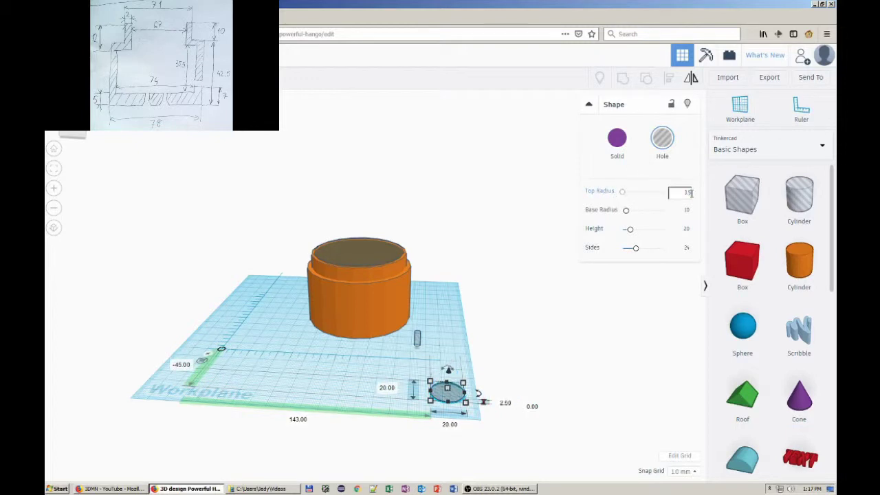
pyautogui.write('1.75')
pyautogui.press('Return')
pyautogui.click(687, 210)
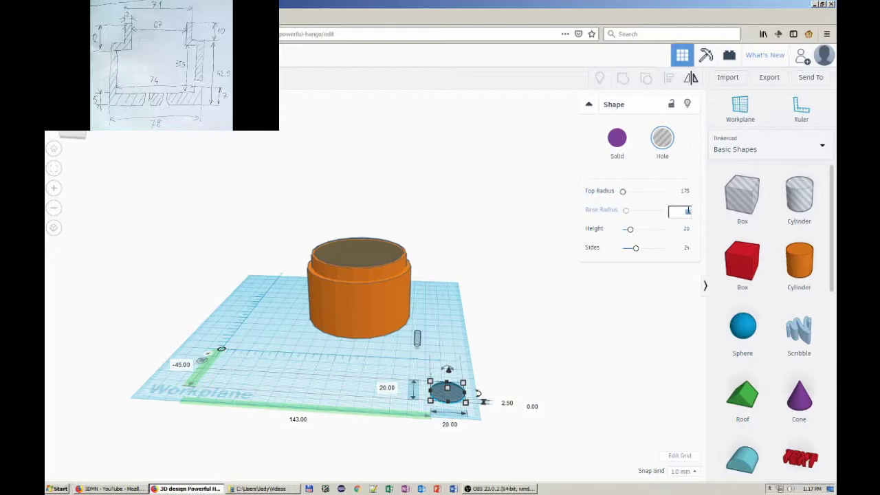
# Switch the ruler to midpoint measuring and set the cone hole's front-to-back distance to 14.75, matching the small cylinder hole.
pyautogui.scroll(3, 487, 404)
pyautogui.click(137, 387)
pyautogui.click(435, 360)
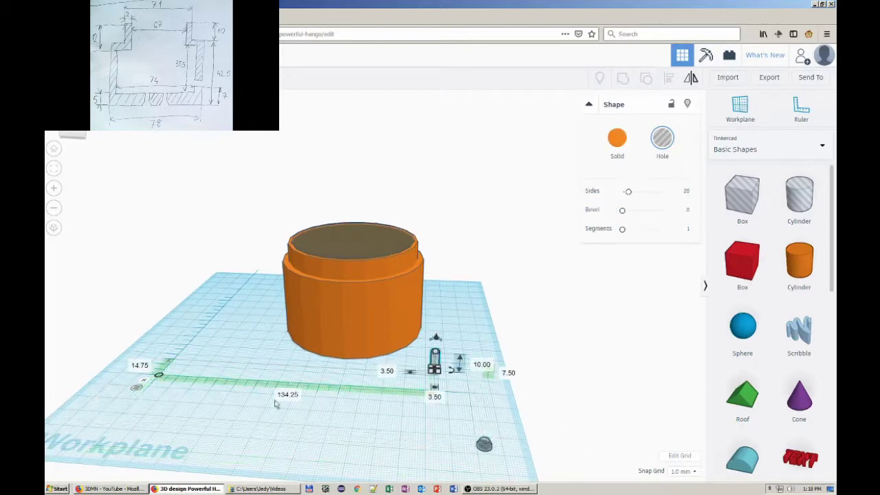
pyautogui.click(484, 444)
pyautogui.click(113, 397)
pyautogui.write('14.75')
pyautogui.press('Return')
# Set the cone hole's sideways midpoint distance to 134.25 so it sits centred under the small cylinder hole.
pyautogui.click(309, 396)
pyautogui.write('127.5')
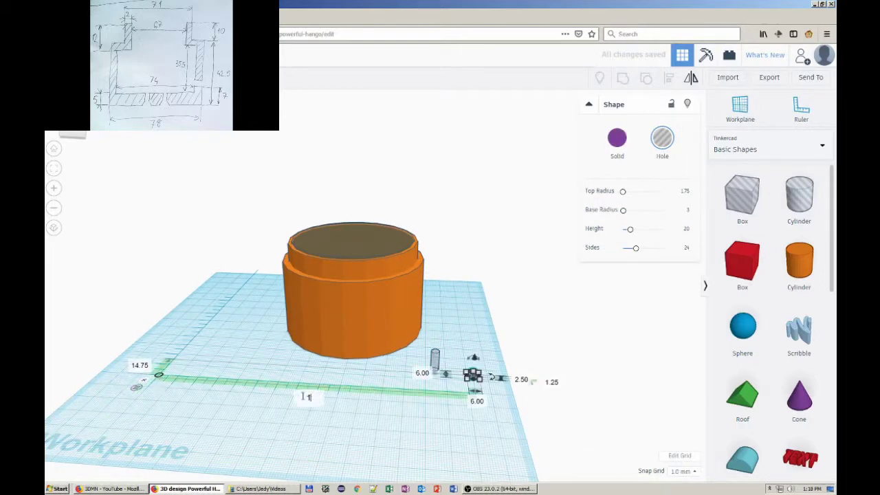
pyautogui.press('Return')
pyautogui.click(435, 354)
pyautogui.click(421, 374)
pyautogui.click(286, 396)
pyautogui.write('134.25')
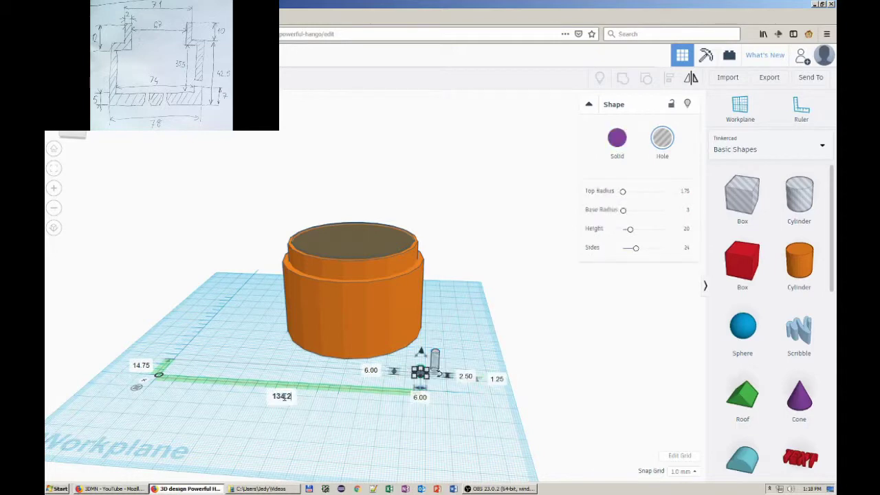
pyautogui.press('Return')
# Select the cone hole and the small cylinder hole together and group them into one countersunk screw hole.
pyautogui.scroll(2, 500, 429)
pyautogui.click(501, 429)
pyautogui.moveTo(501, 429); pyautogui.dragTo(501, 391, button='right')
pyautogui.scroll(3, 502, 391)
pyautogui.moveTo(495, 348); pyautogui.dragTo(538, 455)
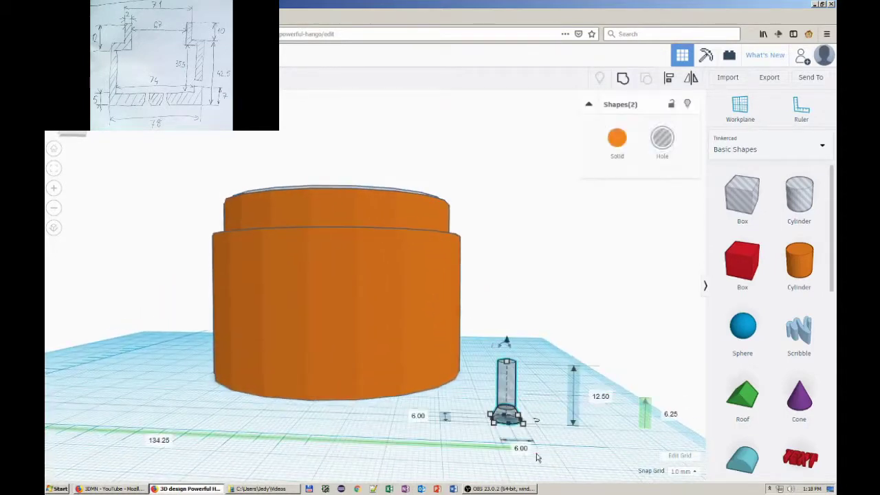
pyautogui.click(622, 78)
pyautogui.click(557, 442)
# Shift the grouped screw hole slightly and paste a copy of it alongside.
pyautogui.moveTo(508, 405); pyautogui.dragTo(521, 414)
pyautogui.hotkey('ctrl', 'c')
pyautogui.hotkey('ctrl', 'v')
pyautogui.moveTo(434, 411); pyautogui.dragTo(439, 450, button='right')
pyautogui.scroll(-3, 439, 450)
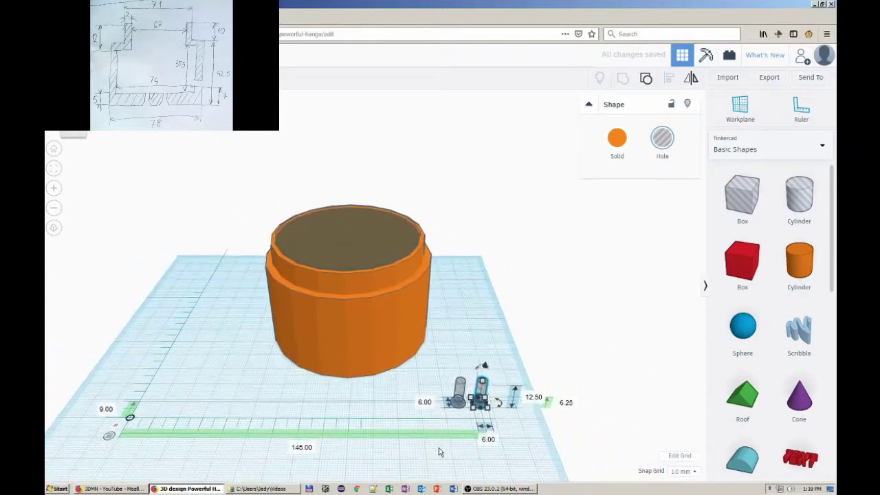
# Move the two screw holes in front of the container, at sideways midpoint distances of 79.25 and 96.75 from the ruler.
pyautogui.click(460, 386)
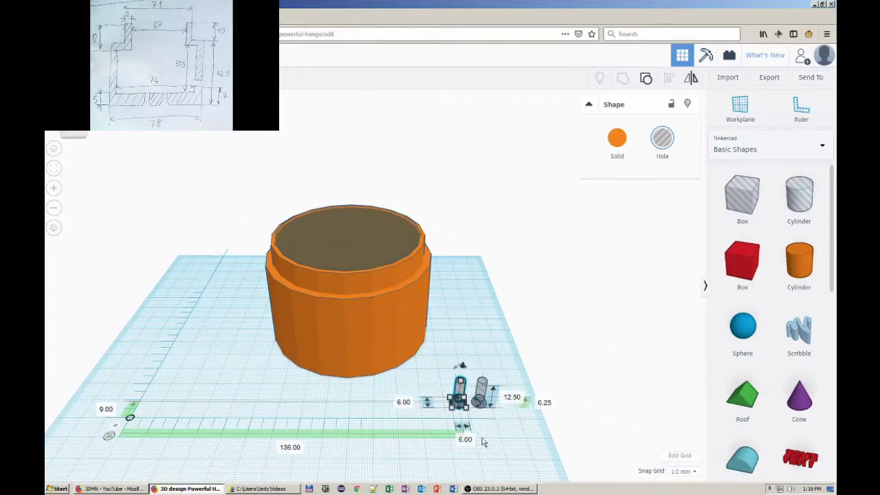
pyautogui.click(339, 340)
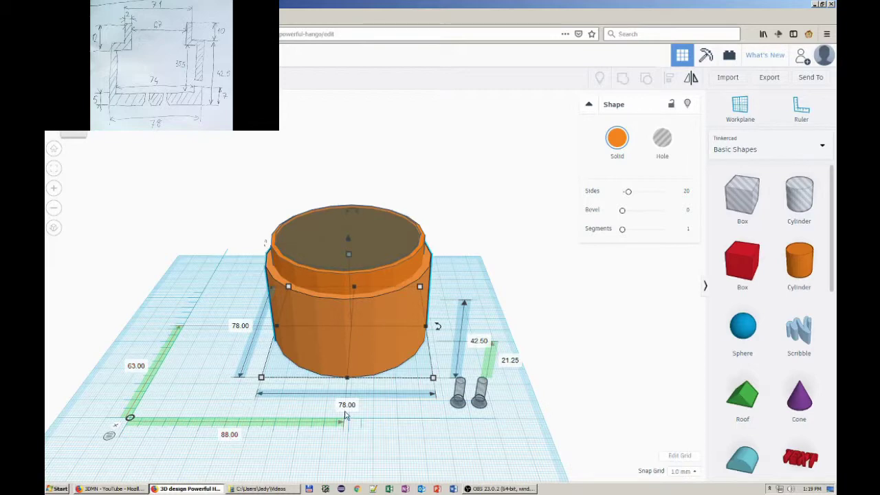
pyautogui.moveTo(460, 405); pyautogui.dragTo(326, 403)
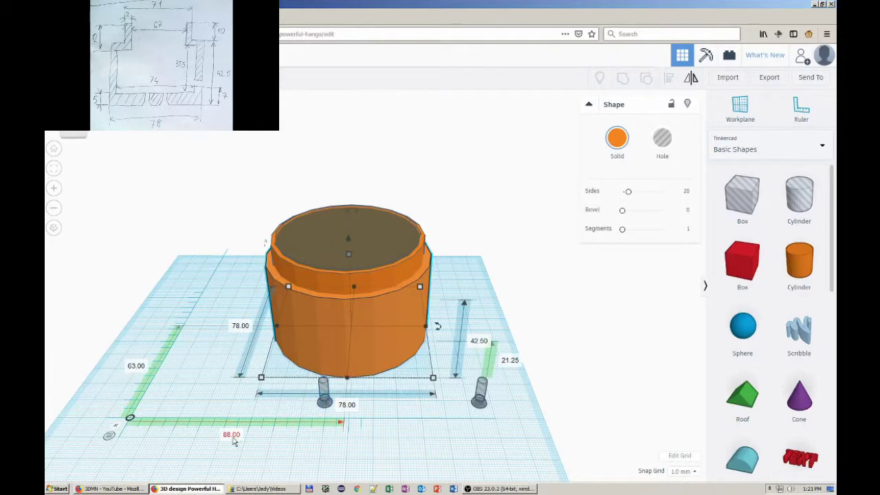
pyautogui.click(480, 397)
pyautogui.click(307, 449)
pyautogui.write('96.75')
pyautogui.press('Return')
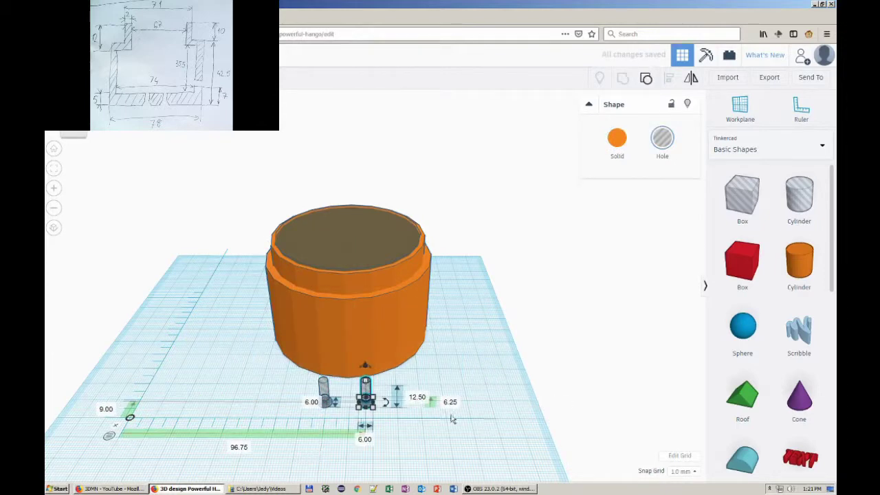
# Set the front-to-back midpoint distance of both screw holes to 63, in line with the container's centre.
pyautogui.click(327, 347)
pyautogui.click(321, 397)
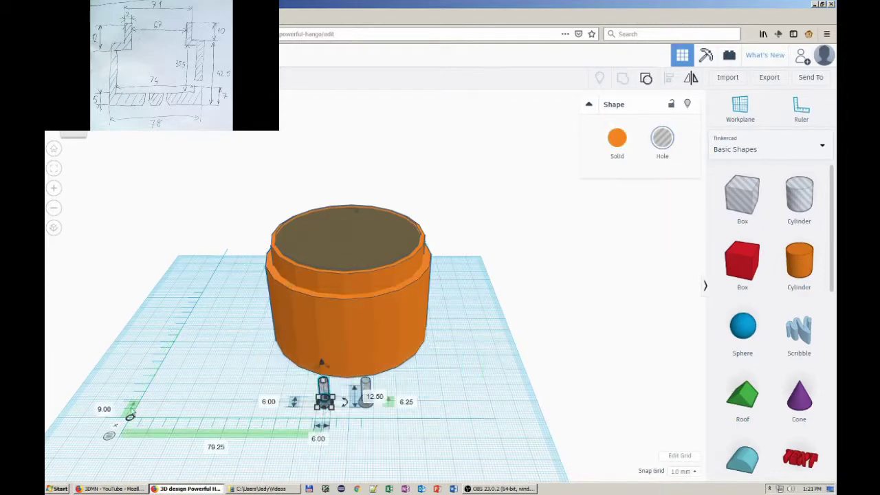
pyautogui.moveTo(324, 400); pyautogui.dragTo(370, 407)
pyautogui.press('Return')
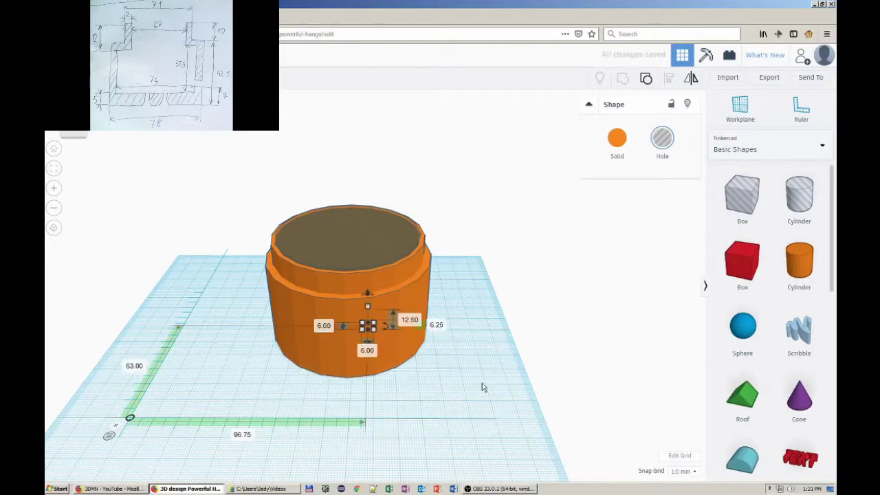
pyautogui.click(472, 387)
# Examine the two screw holes in the container's base by temporarily making the 78 mm cylinder a hole, restoring it to solid.
pyautogui.scroll(4, 479, 316)
pyautogui.click(439, 317)
pyautogui.click(661, 138)
pyautogui.moveTo(411, 439); pyautogui.dragTo(512, 406, button='right')
pyautogui.scroll(3, 348, 417)
pyautogui.moveTo(348, 417); pyautogui.dragTo(390, 390, button='middle')
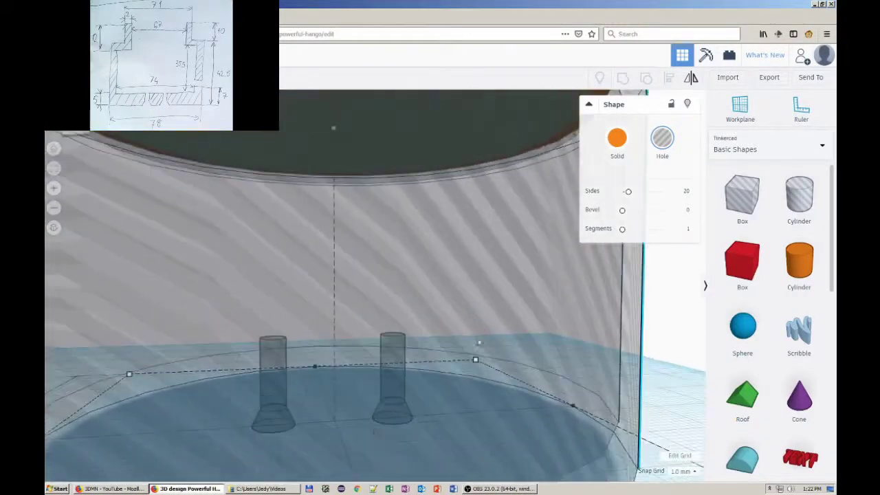
pyautogui.scroll(4, 413, 426)
pyautogui.click(418, 441)
pyautogui.scroll(-5, 430, 444)
pyautogui.scroll(-6, 432, 444)
pyautogui.moveTo(323, 416); pyautogui.dragTo(459, 357, button='right')
pyautogui.scroll(5, 459, 357)
pyautogui.click(617, 414)
pyautogui.scroll(-2, 611, 415)
pyautogui.moveTo(604, 414); pyautogui.dragTo(542, 427, button='right')
pyautogui.scroll(-3, 542, 428)
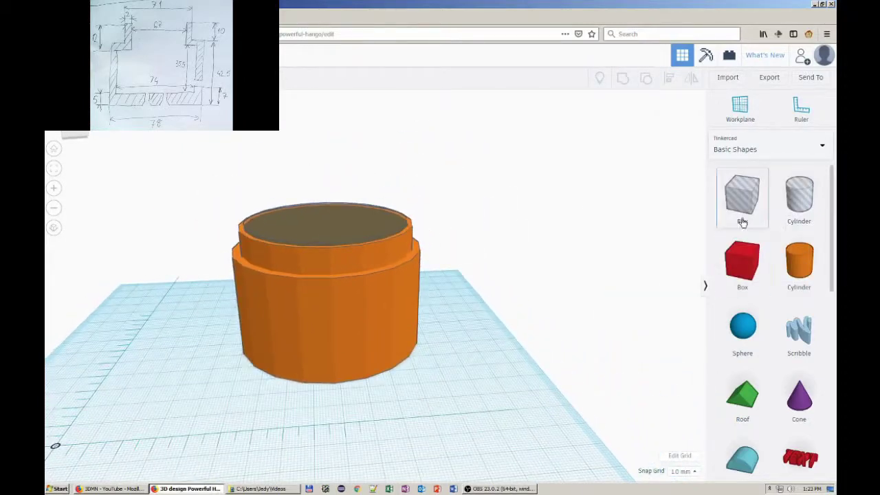
# Place a box hole beside the container, size it 6 mm by 5.6 mm by 3.4 mm high, and raise it 7 mm.
pyautogui.moveTo(742, 219); pyautogui.dragTo(458, 387)
pyautogui.click(382, 393)
pyautogui.write('5.6')
pyautogui.press('Tab')
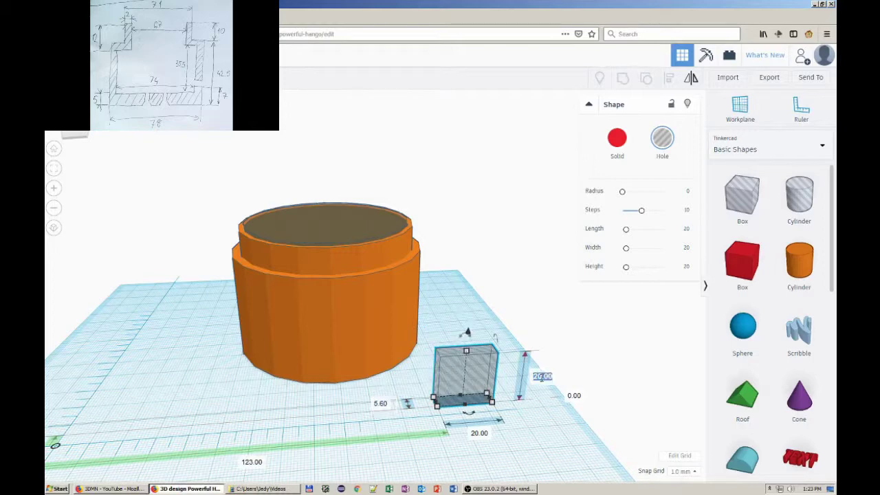
pyautogui.write('3.4')
pyautogui.press('Return')
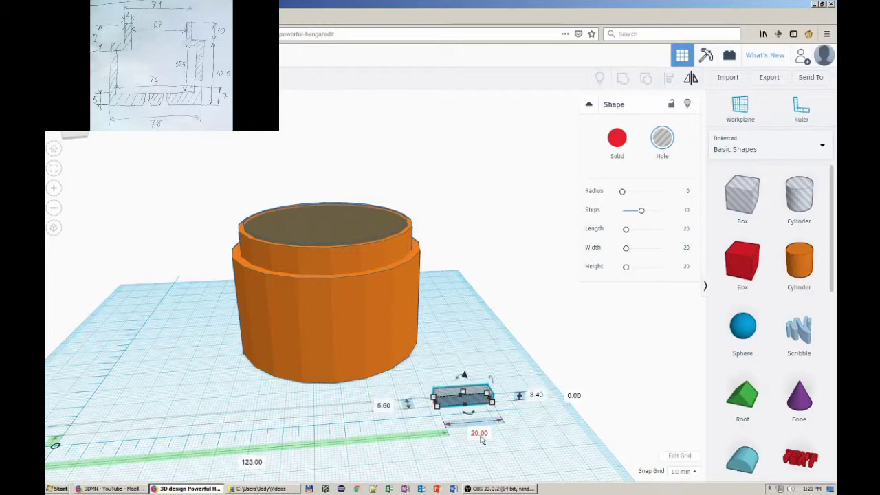
pyautogui.write('6')
pyautogui.press('Return')
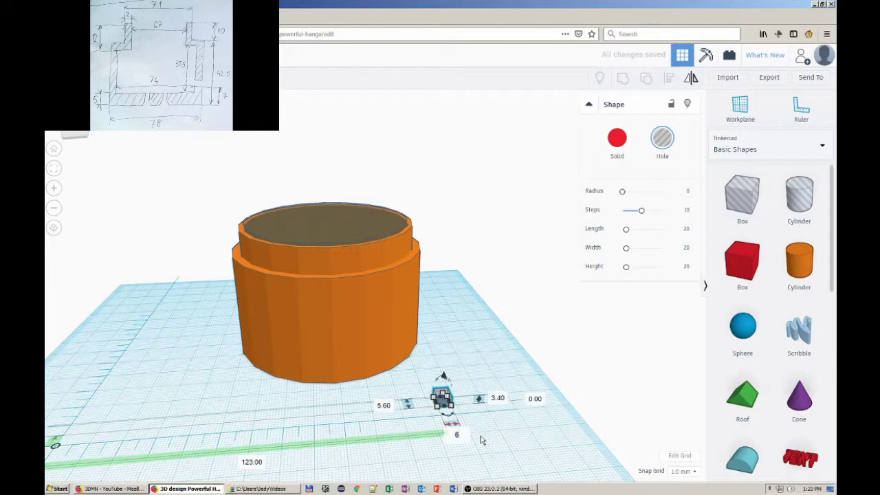
pyautogui.write('7')
pyautogui.press('Return')
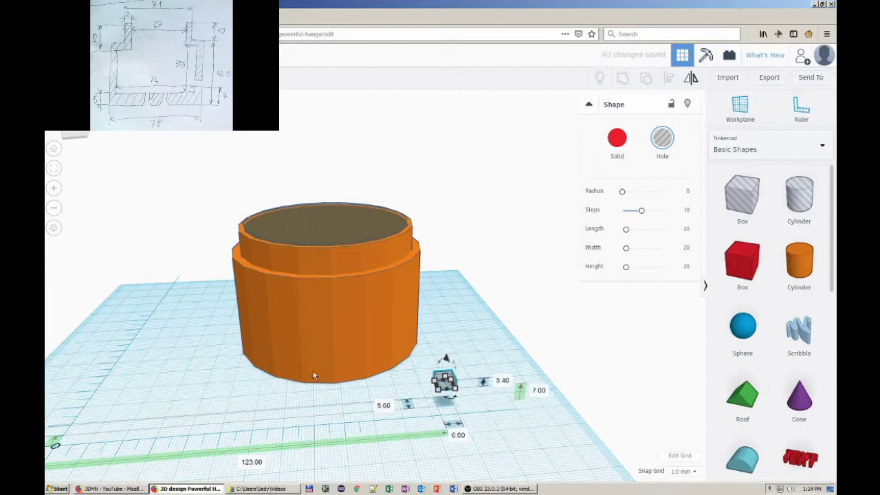
# Switch the ruler to midpoint measuring and set the box hole's front-to-back distance to 63, matching the container's centre.
pyautogui.click(292, 351)
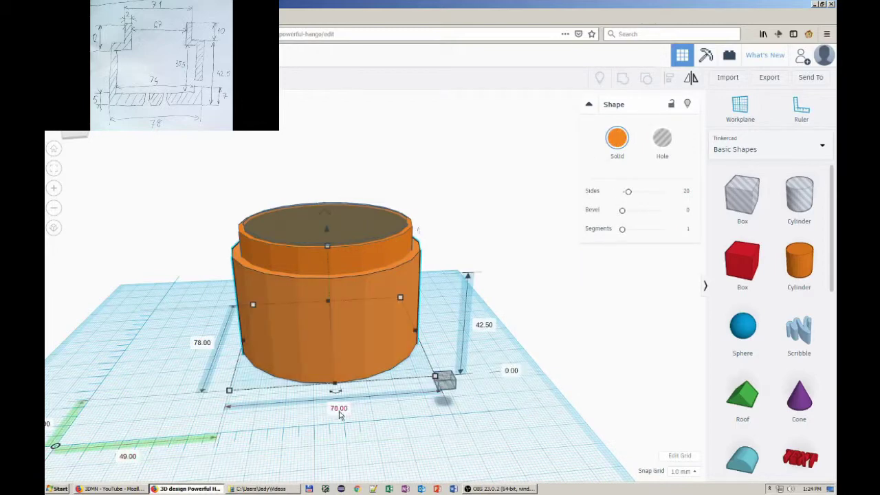
pyautogui.click(449, 391)
pyautogui.moveTo(432, 411); pyautogui.dragTo(184, 397, button='right')
pyautogui.click(143, 395)
pyautogui.click(326, 316)
pyautogui.click(411, 361)
pyautogui.click(139, 375)
pyautogui.write('63')
pyautogui.press('Return')
# Return the ruler to endpoint measuring and set the box hole's elevation to 7 mm above the workplane.
pyautogui.scroll(5, 429, 356)
pyautogui.moveTo(524, 413); pyautogui.dragTo(503, 394, button='right')
pyautogui.scroll(-3, 503, 393)
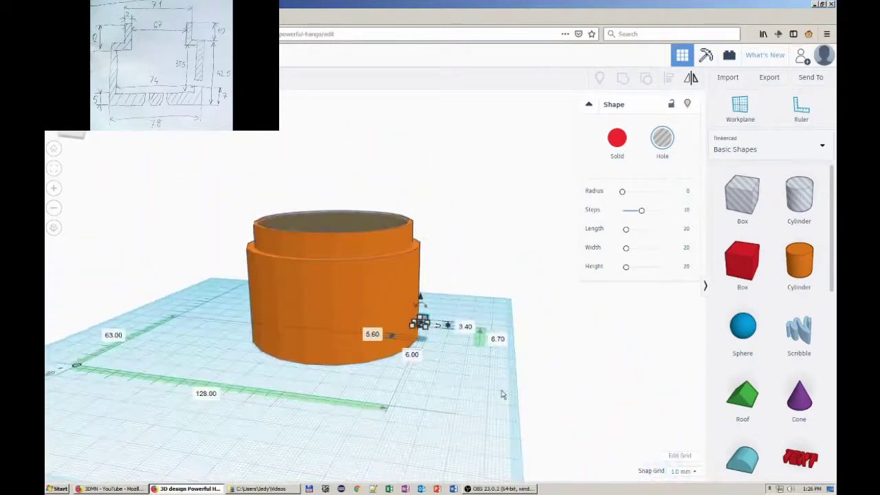
pyautogui.scroll(-2, 71, 391)
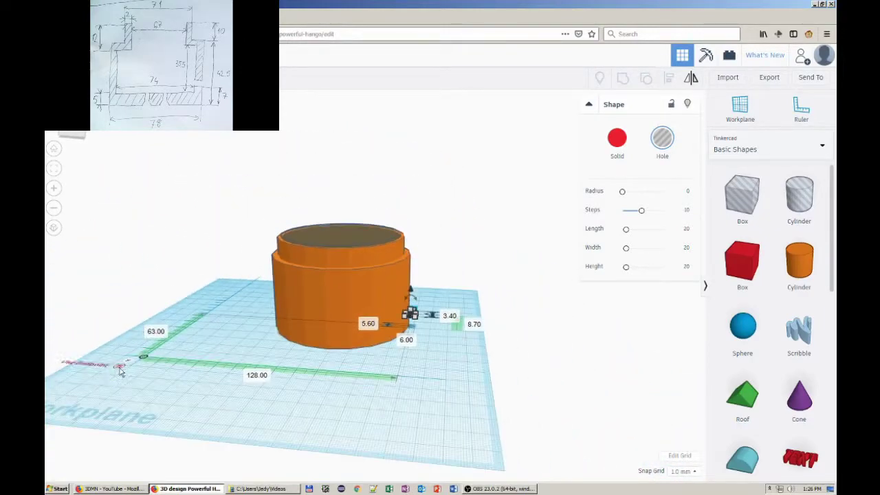
pyautogui.click(475, 324)
pyautogui.write('7')
pyautogui.press('Return')
# Turn the large 78 mm cylinder into a hole to expose how the box hole meets the wall.
pyautogui.scroll(6, 414, 298)
pyautogui.click(414, 298)
pyautogui.click(662, 138)
pyautogui.moveTo(565, 391); pyautogui.dragTo(561, 357, button='right')
pyautogui.scroll(-2, 529, 364)
# Set the box hole's sideways endpoint distance from the ruler to 123 mm so it cuts through the container's wall.
pyautogui.click(473, 360)
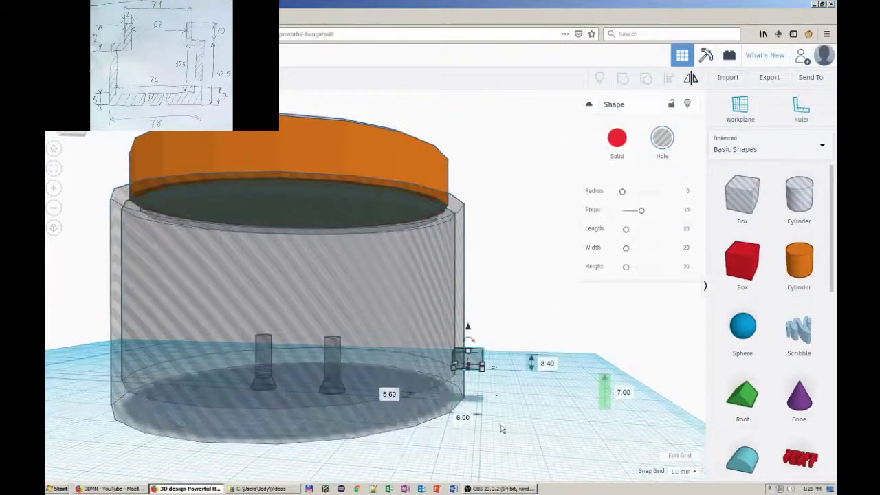
pyautogui.moveTo(497, 401); pyautogui.dragTo(523, 446, button='right')
pyautogui.scroll(-3, 522, 445)
pyautogui.click(138, 449)
pyautogui.write('123')
pyautogui.press('Return')
# Turn the large 78 mm cylinder back into a solid orange shape and deselect it.
pyautogui.moveTo(462, 378); pyautogui.dragTo(432, 261, button='right')
pyautogui.click(433, 263)
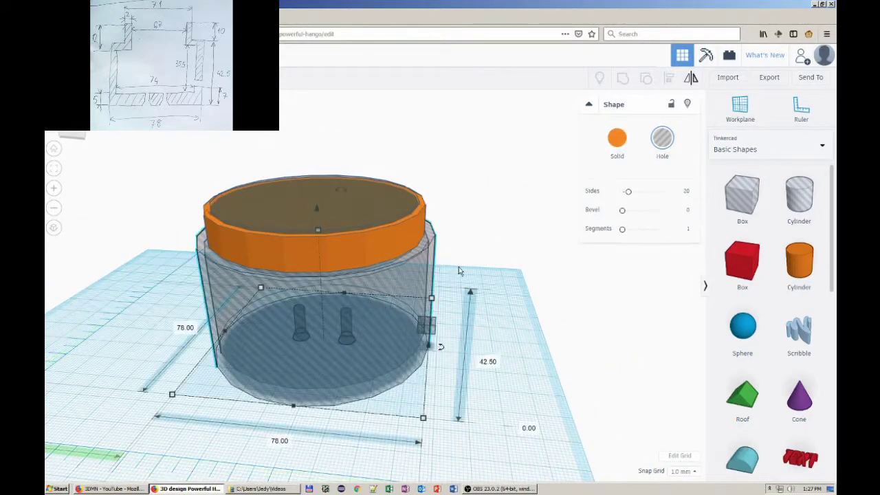
pyautogui.click(612, 154)
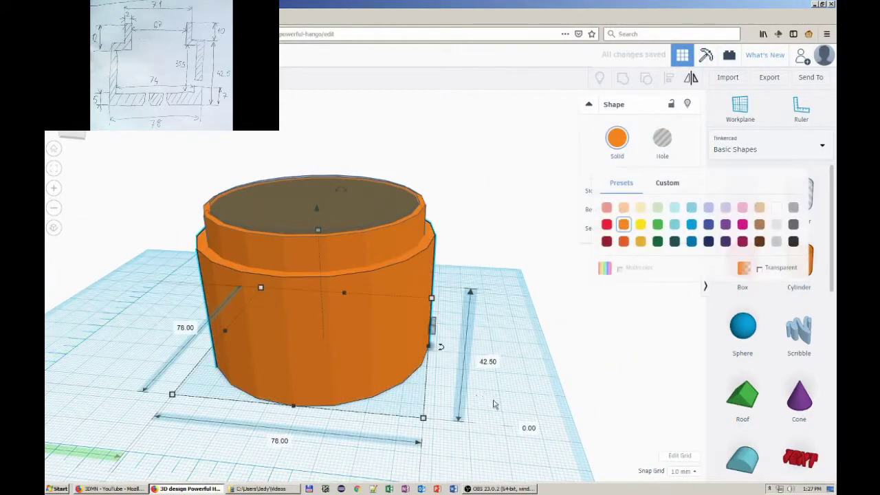
pyautogui.moveTo(501, 417)
pyautogui.mouseDown(button='right')
pyautogui.moveTo(337, 371)
pyautogui.moveTo(370, 310)
pyautogui.moveTo(426, 310)
pyautogui.moveTo(506, 393)
pyautogui.moveTo(514, 420)
pyautogui.mouseUp(button='right')
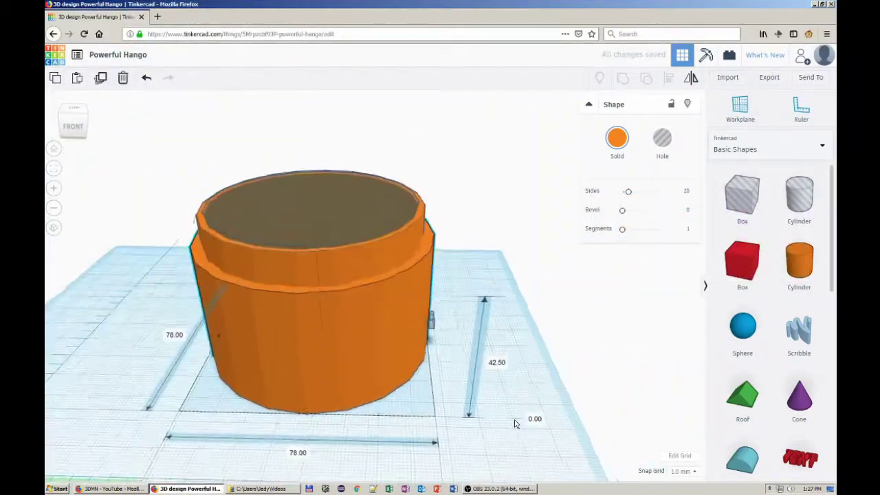
pyautogui.click(501, 427)
# Export everything in the design as an STL file for 3D printing.
pyautogui.moveTo(527, 385); pyautogui.dragTo(157, 369, button='right')
pyautogui.scroll(-5, 449, 320)
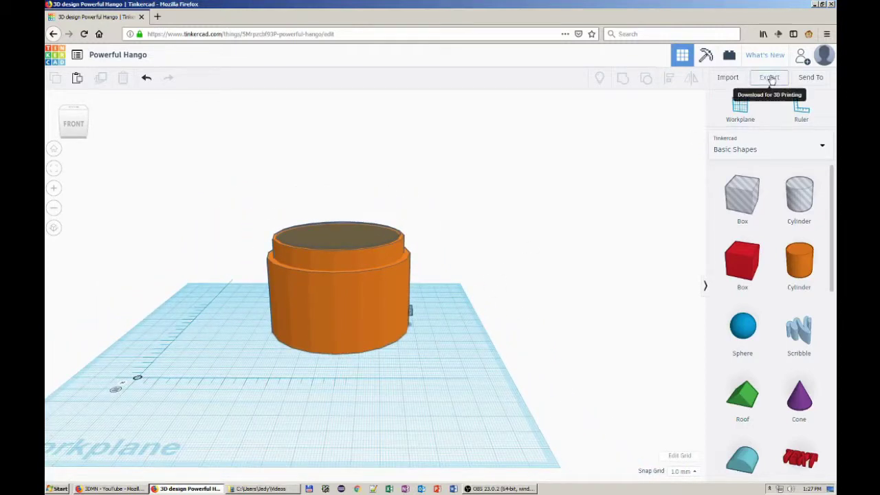
pyautogui.click(770, 76)
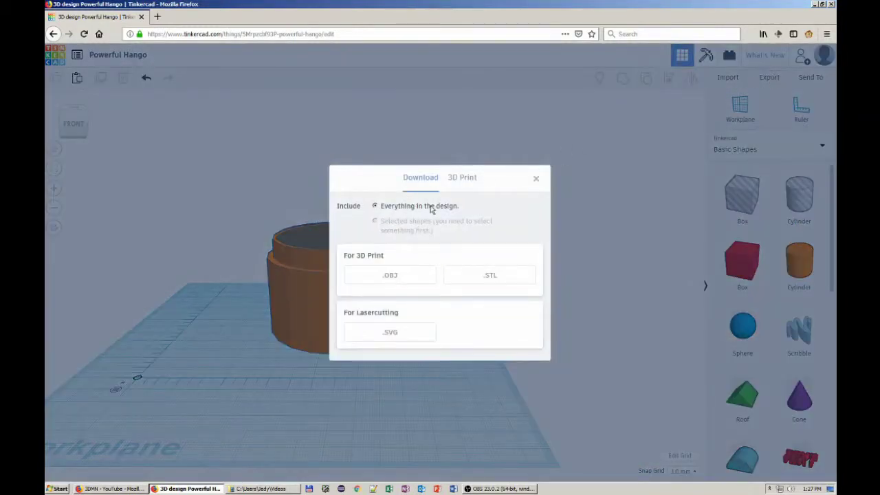
pyautogui.click(487, 276)
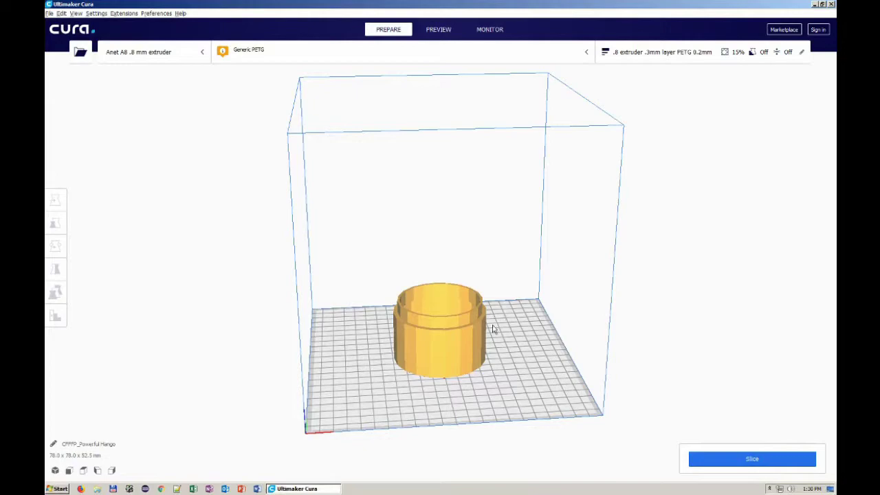
# In Ultimaker Cura, examine the container on the build plate from above, including its interior and the two screw holes in its floor.
pyautogui.scroll(2, 492, 329)
pyautogui.scroll(-1, 492, 328)
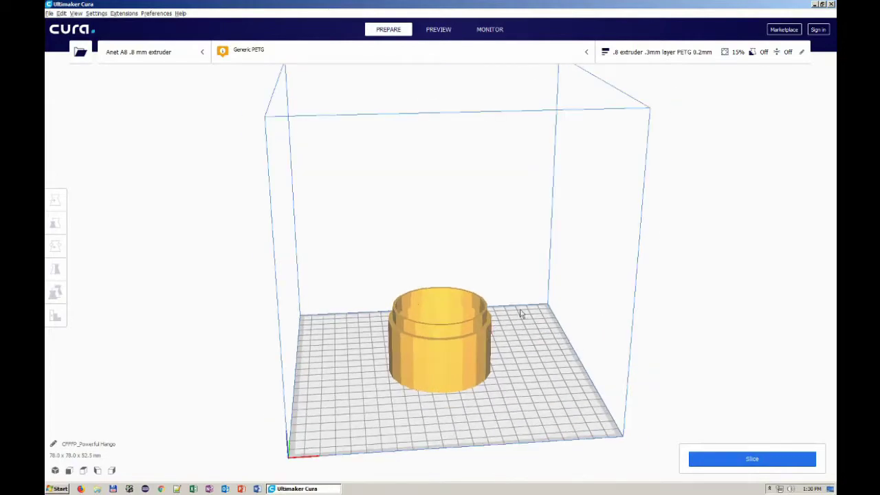
pyautogui.moveTo(542, 317); pyautogui.dragTo(506, 385, button='right')
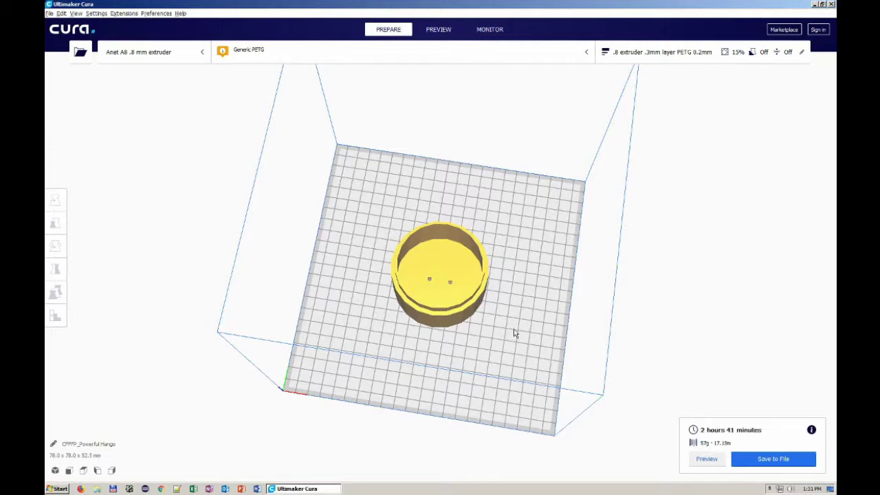
pyautogui.moveTo(514, 333); pyautogui.dragTo(505, 307, button='right')
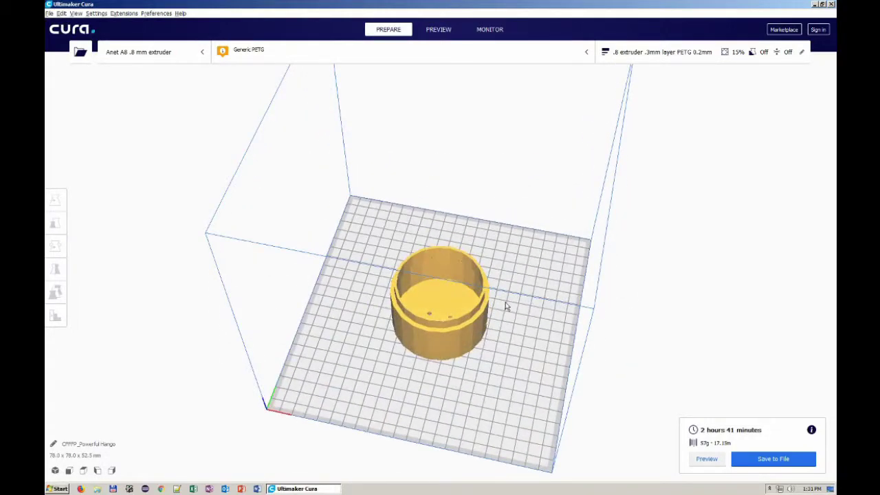